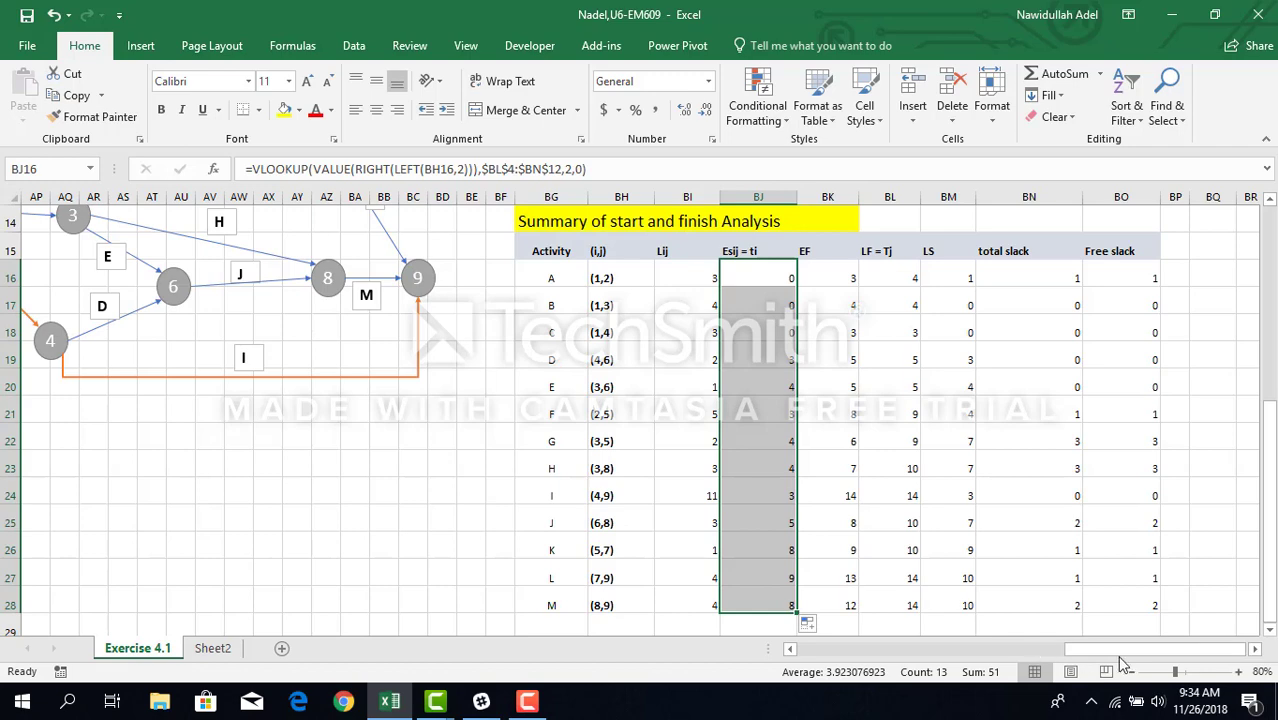
Examine the network diagram, the Summary of Event Calculation table and the Summary of start and finish Analysis table
left_click(886, 547)
mouse_move(1112, 649)
left_mouse_down()
mouse_move(1020, 650)
mouse_move(1102, 652)
left_mouse_up()
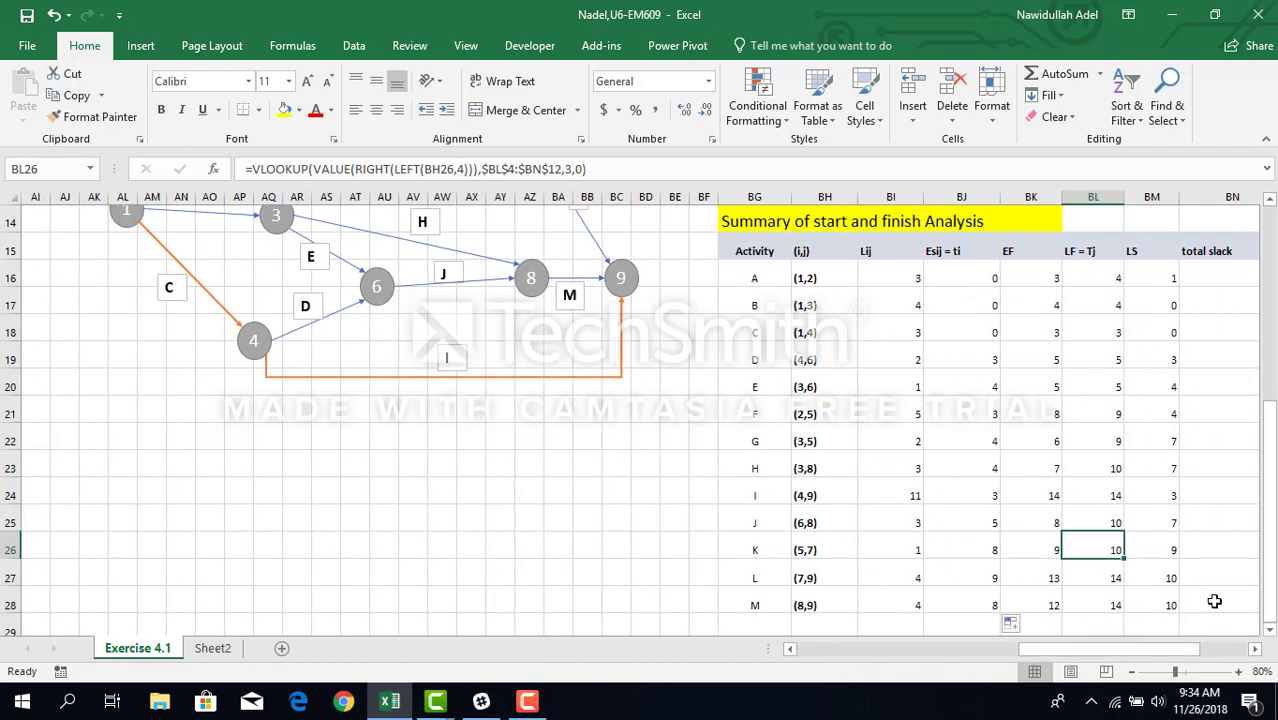
mouse_move(1268, 585)
left_mouse_down()
mouse_move(1268, 495)
mouse_move(1268, 565)
left_mouse_up()
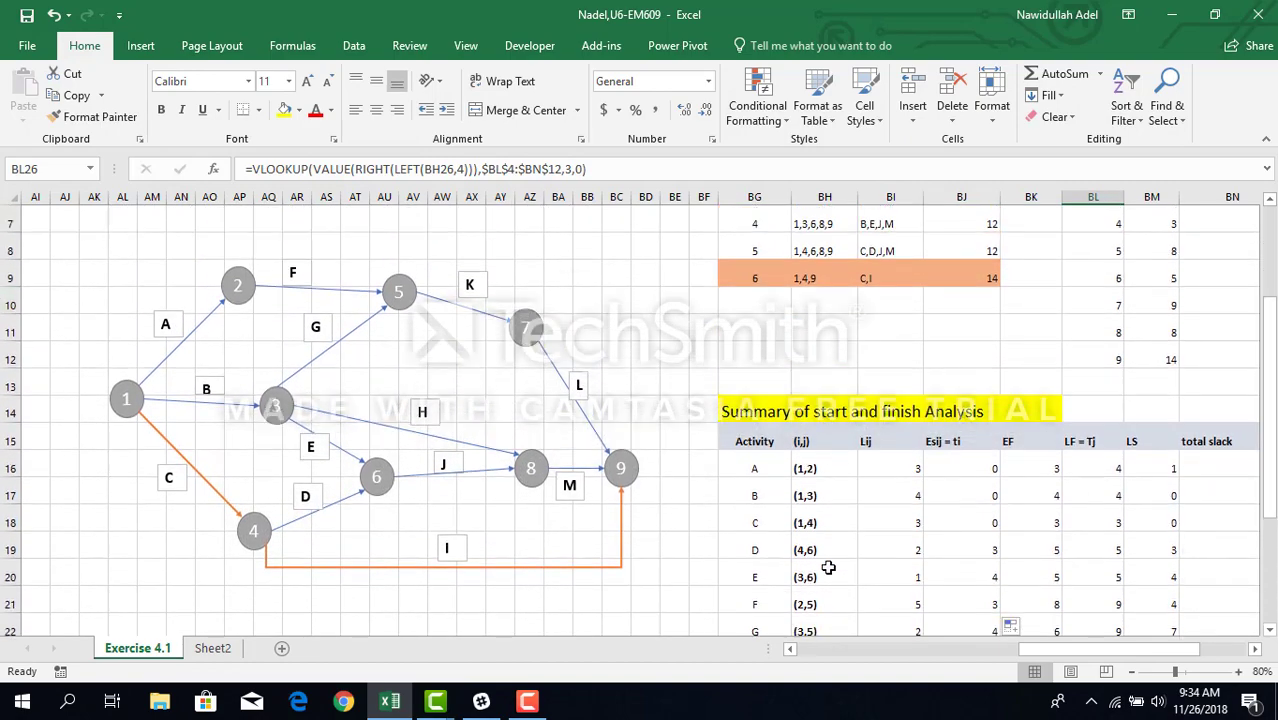
left_click_drag(1046, 652, 967, 655)
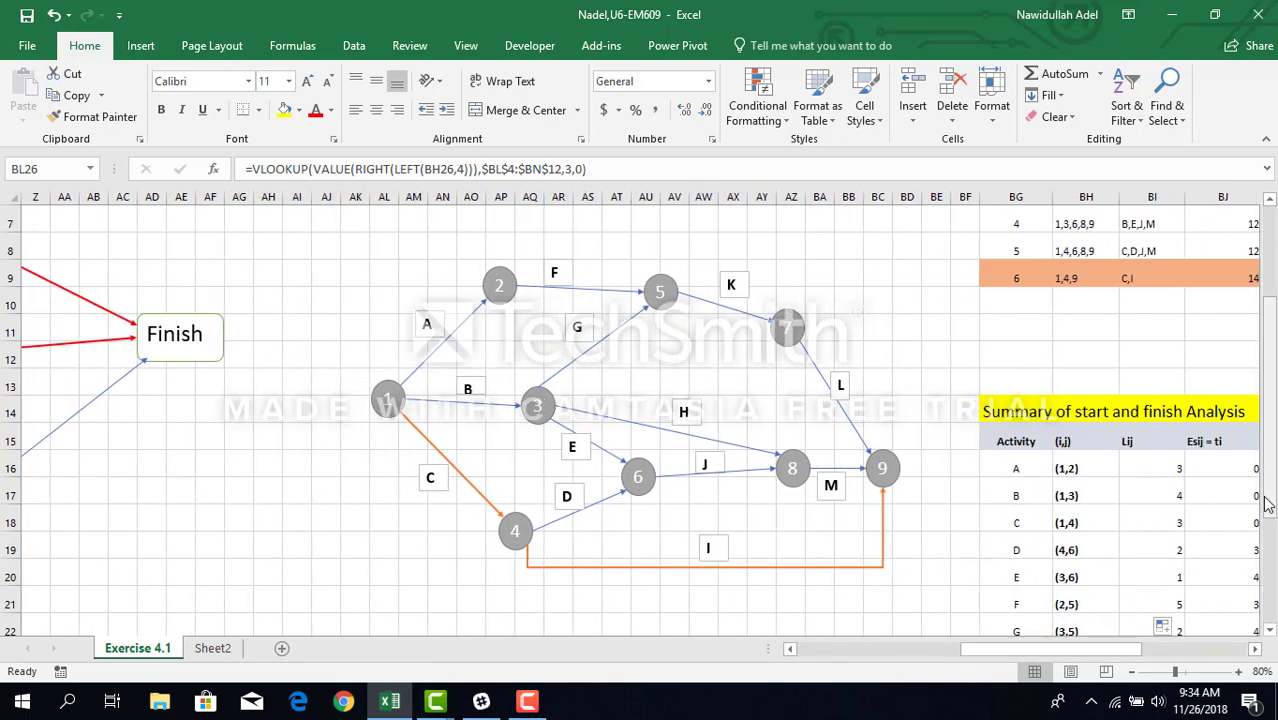
left_click_drag(1268, 497, 1252, 556)
left_click_drag(1075, 651, 1222, 662)
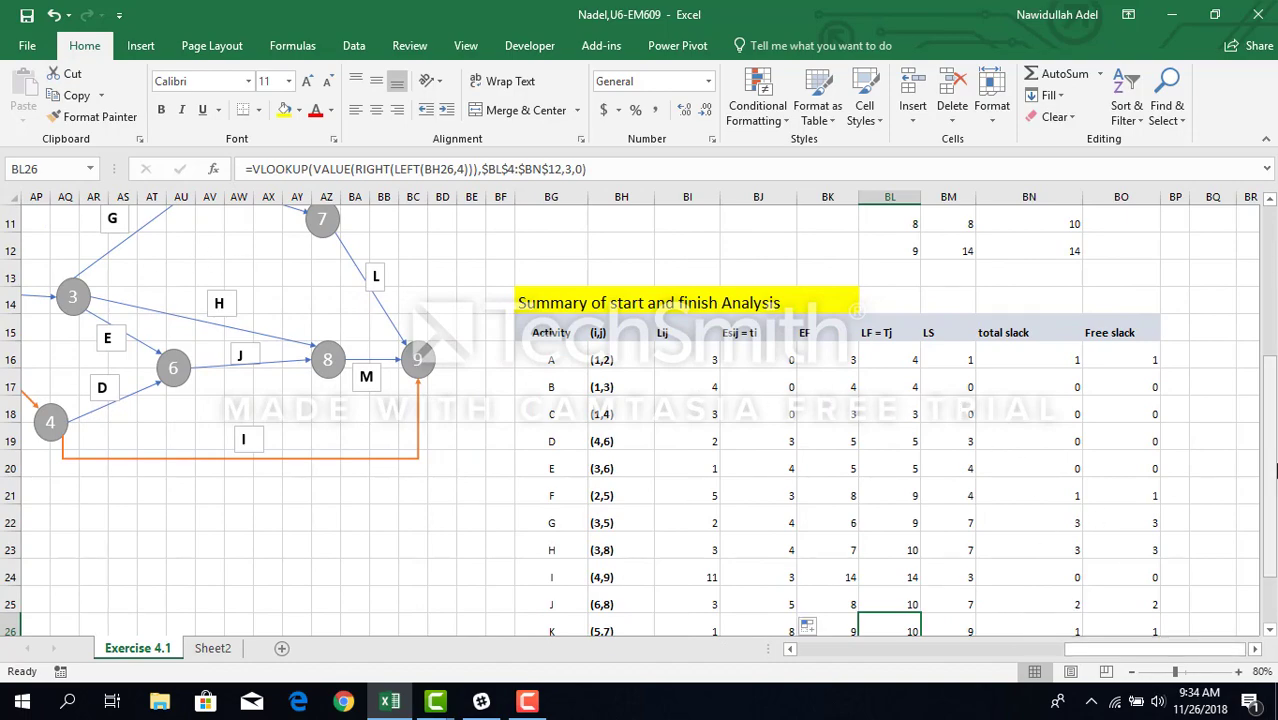
left_click_drag(1274, 467, 1275, 405)
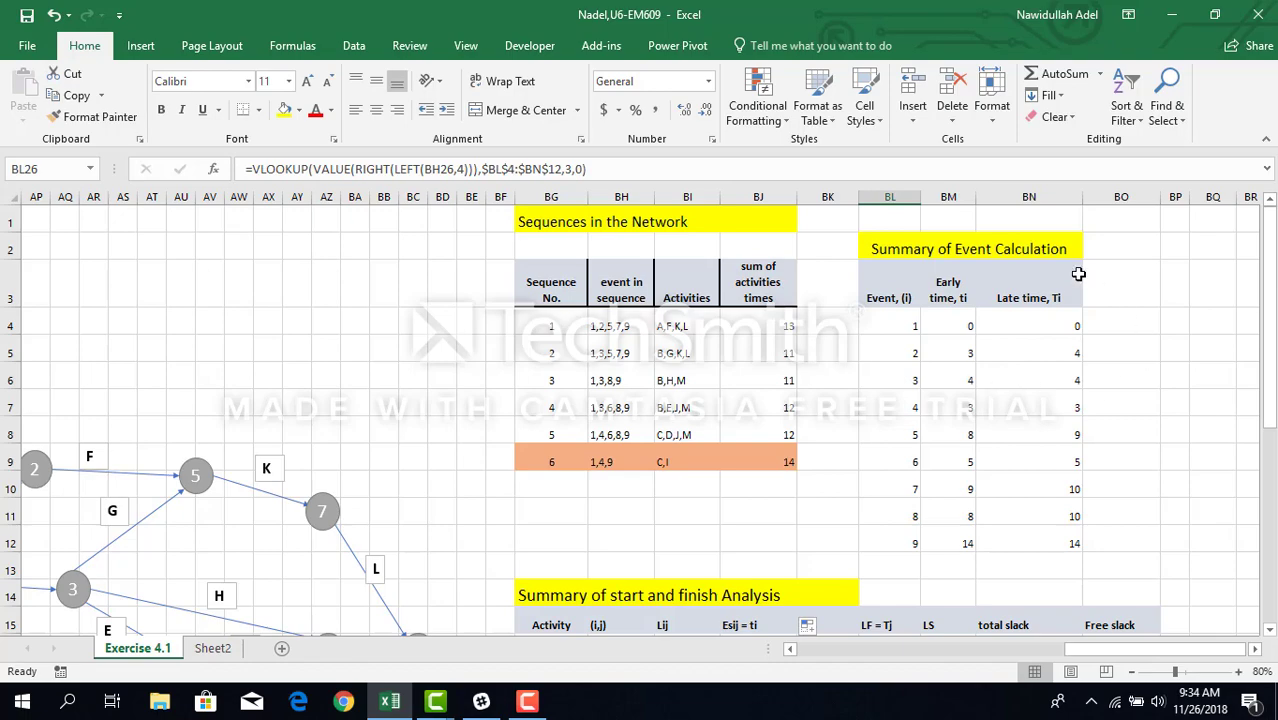
left_click_drag(1272, 375, 1272, 573)
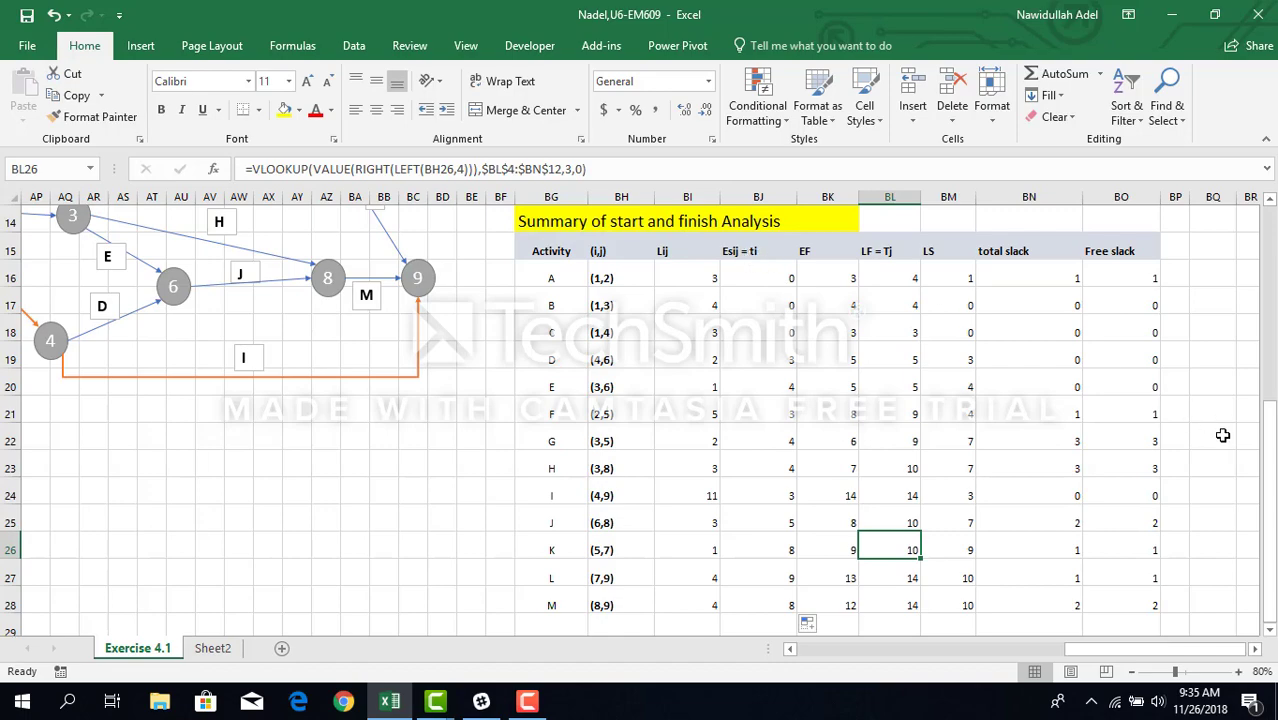
left_click_drag(1255, 449, 1033, 217)
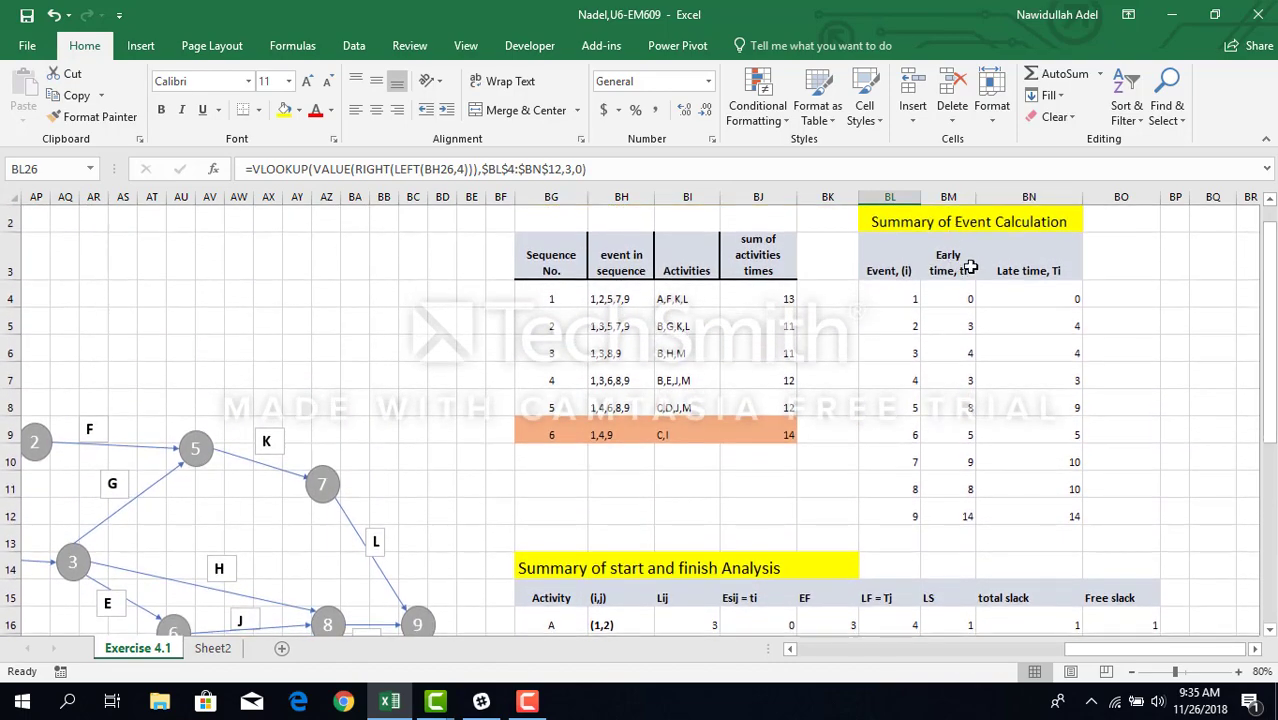
left_click_drag(1264, 363, 1268, 418)
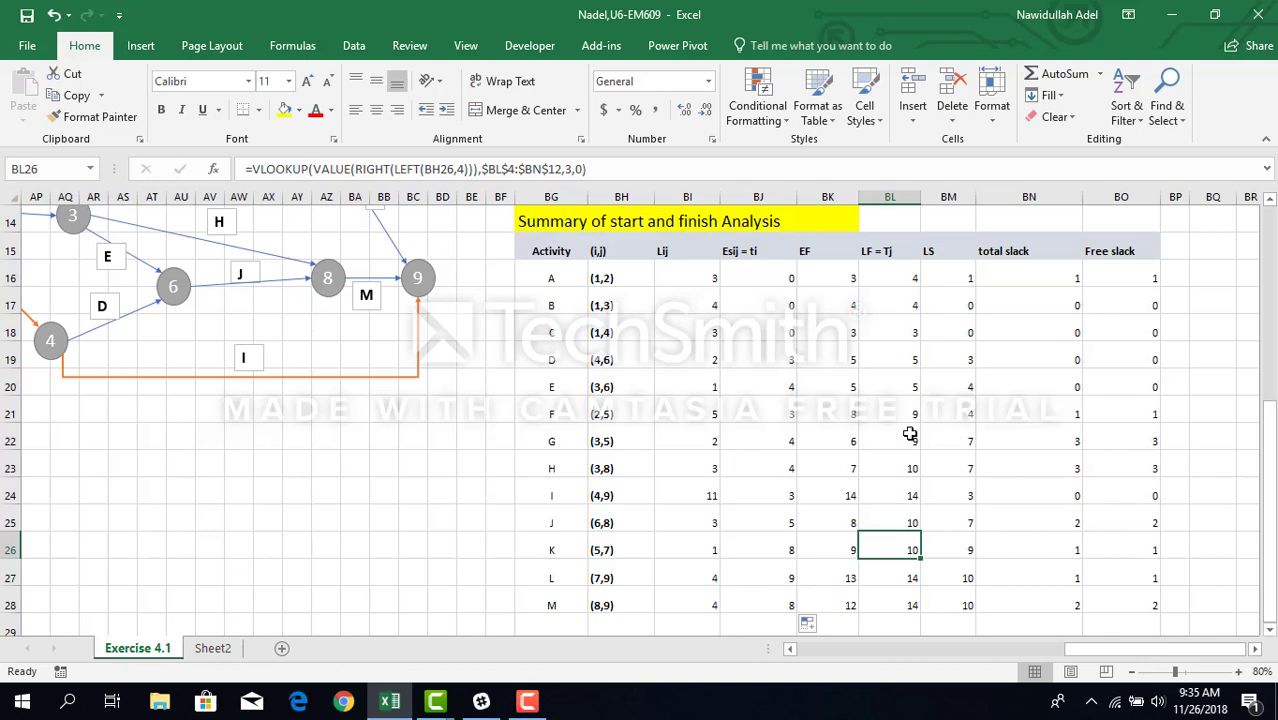
left_click_drag(1266, 545, 1266, 435)
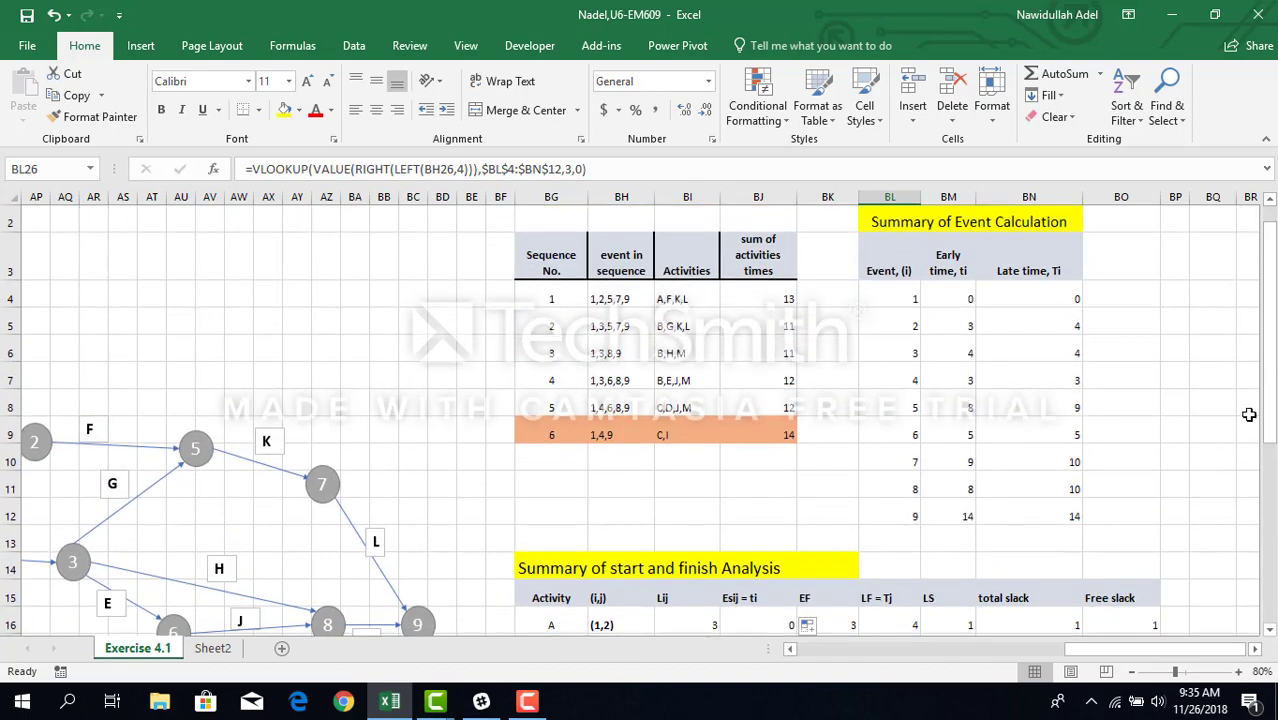
left_click_drag(1268, 370, 1271, 602)
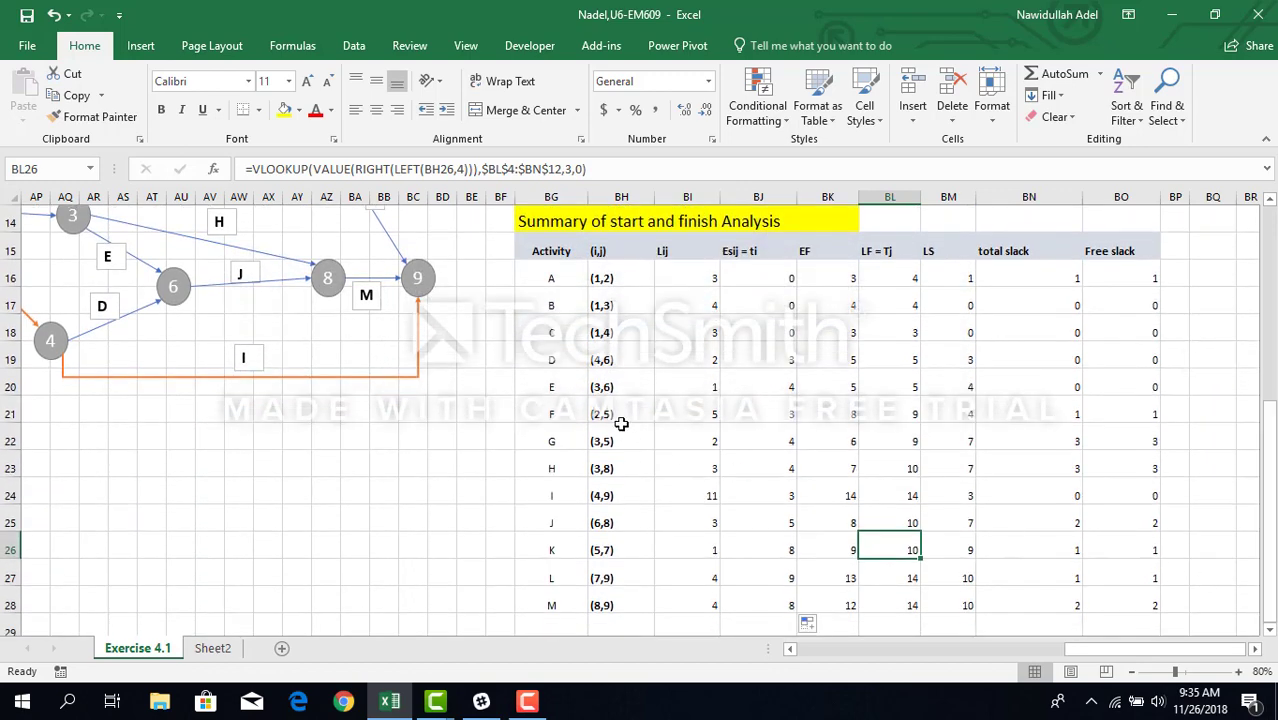
Clear the Esij = ti formula for activity A in cell BJ16
left_click(765, 274)
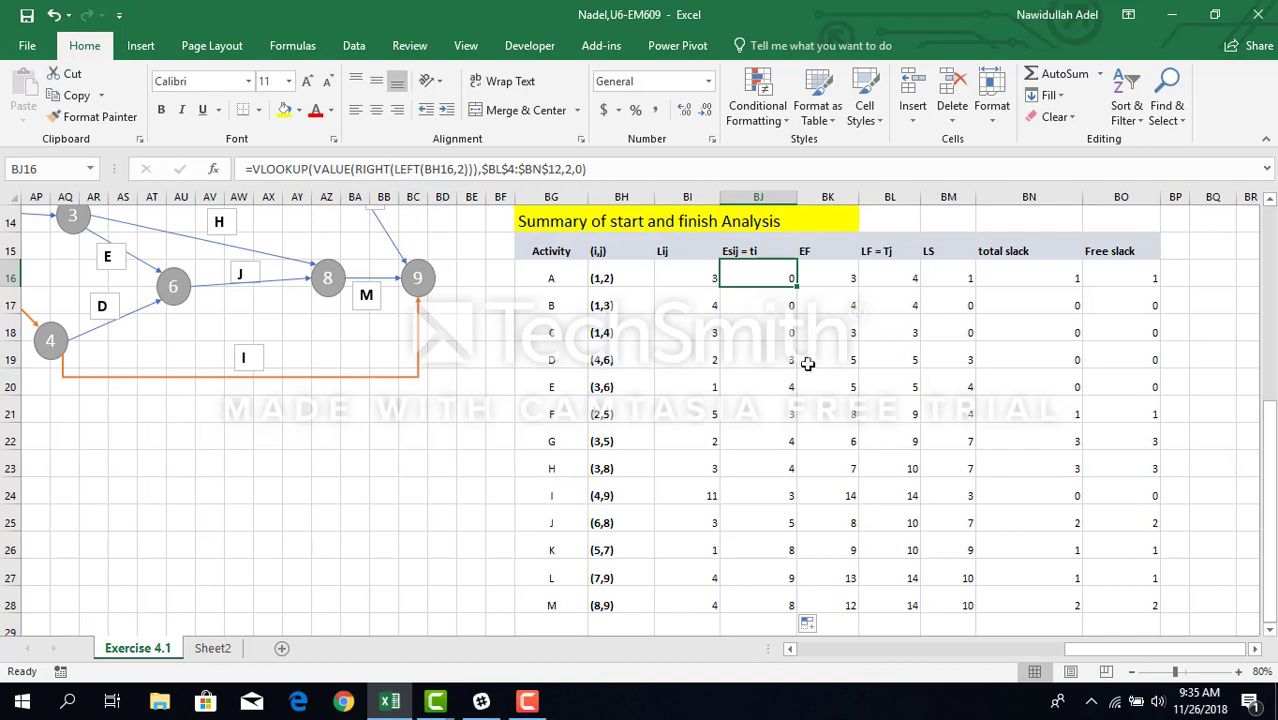
key("BackSpace")
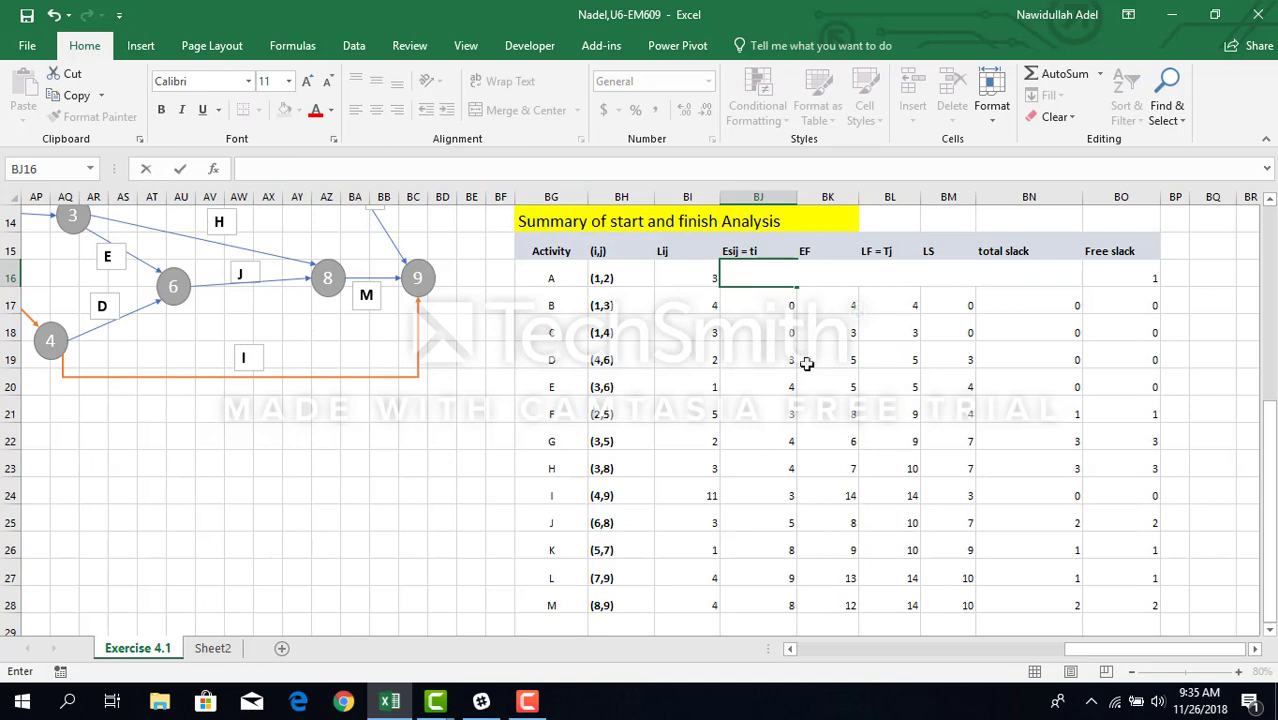
left_click(808, 470)
Enter =LEFT(BH16,2) in cell BJ16 to extract the first two characters of activity A's (i,j) pair
left_click(779, 280)
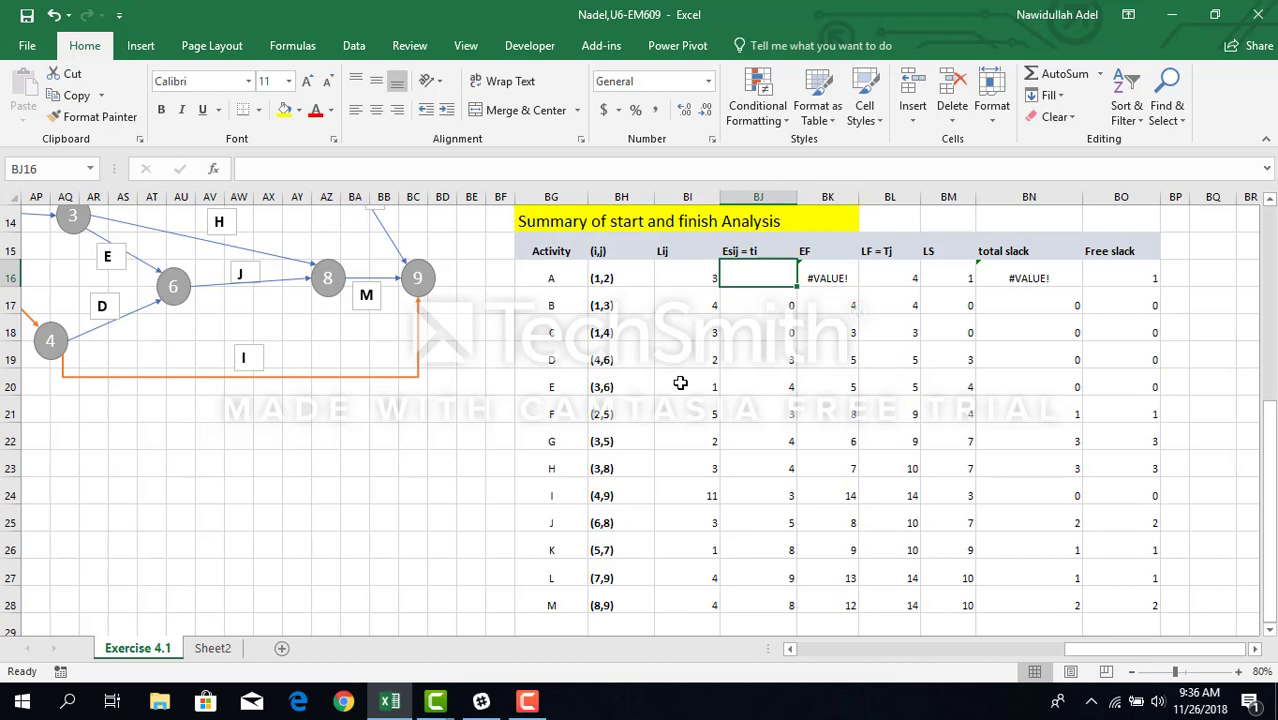
type("=")
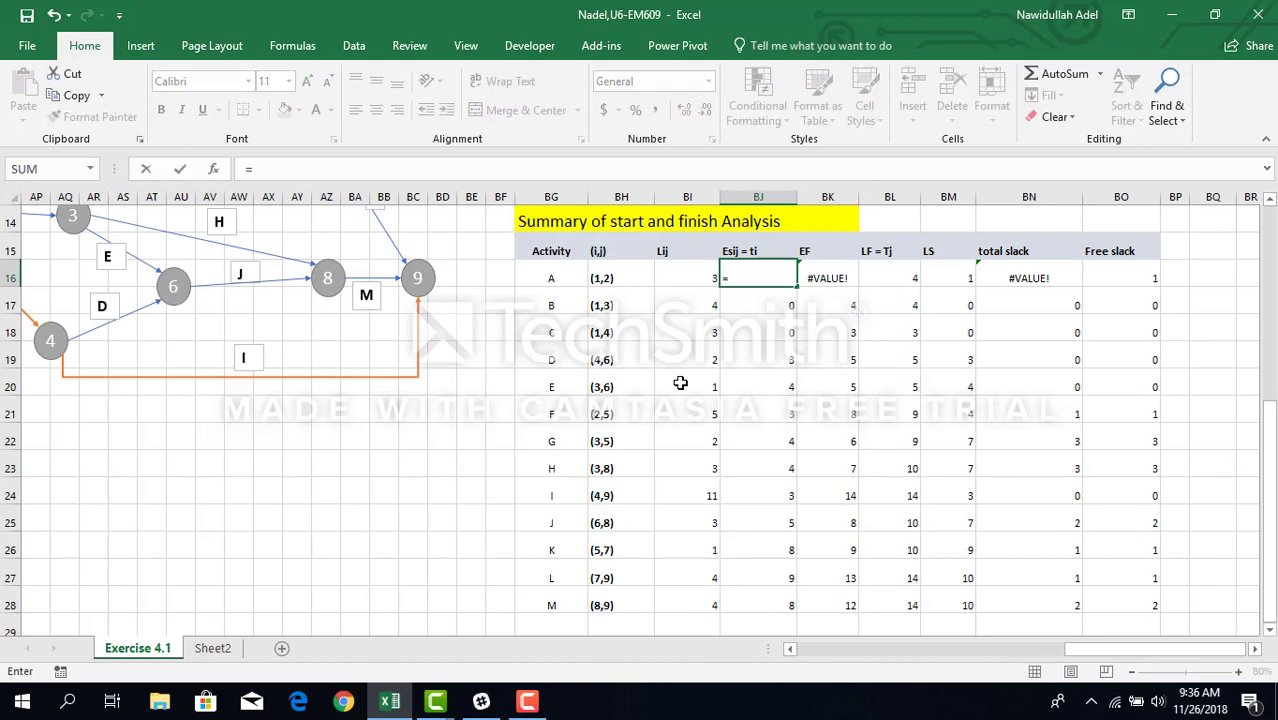
type("lef")
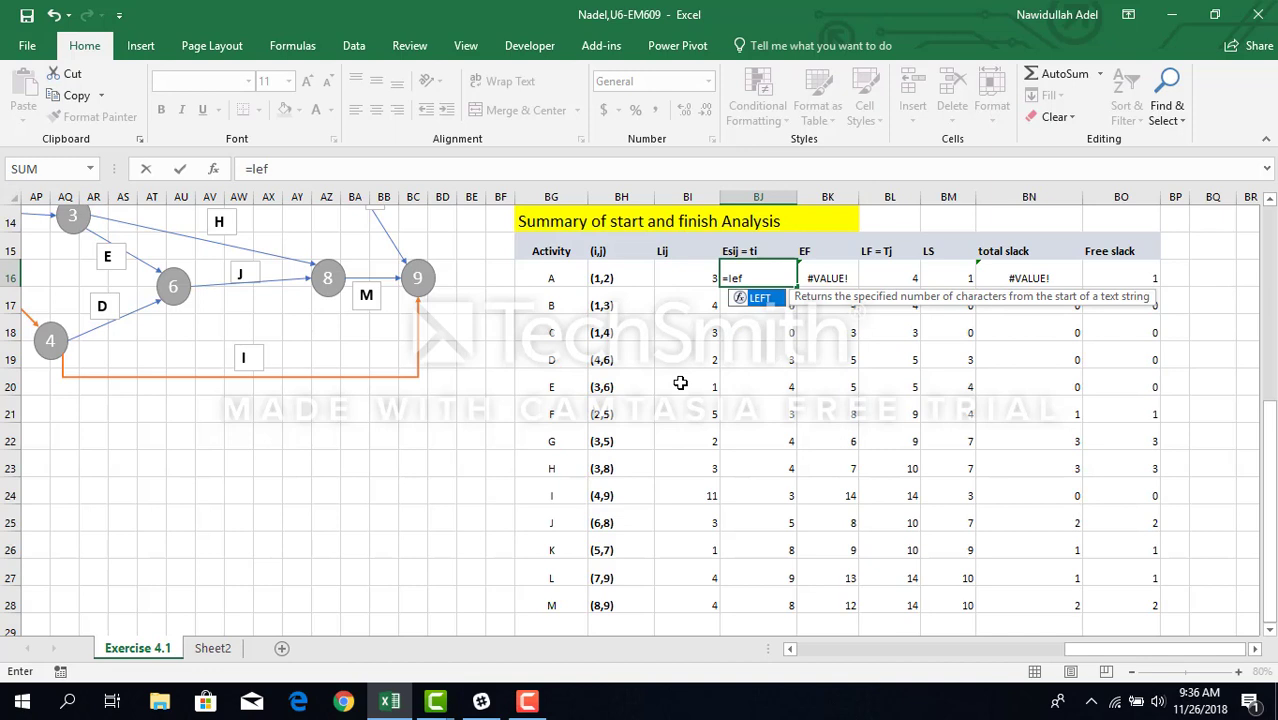
key("Tab")
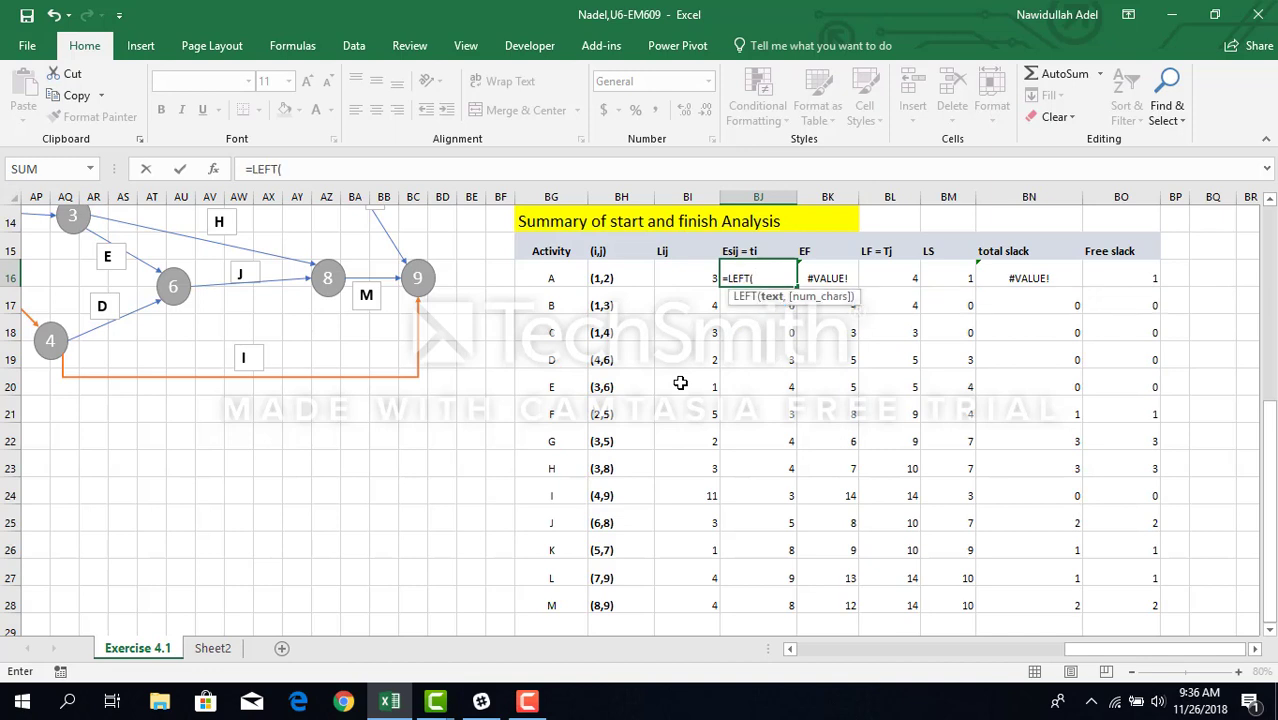
left_click(603, 274)
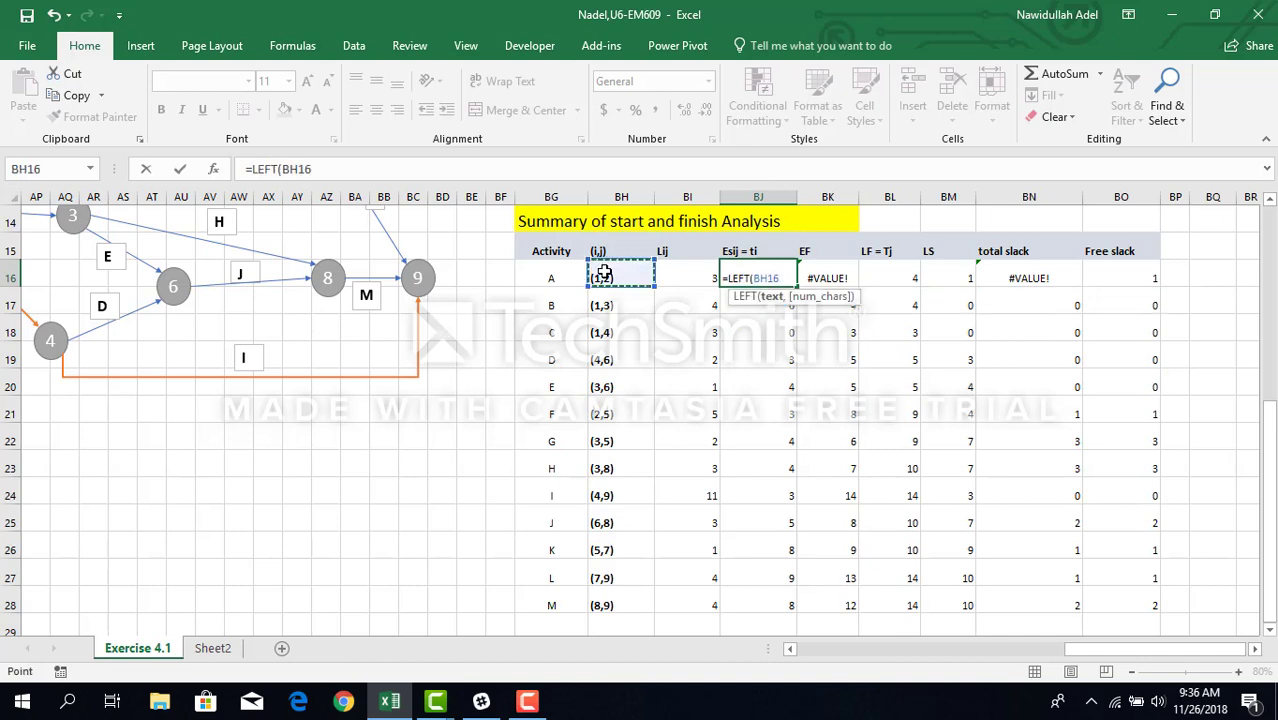
type(",")
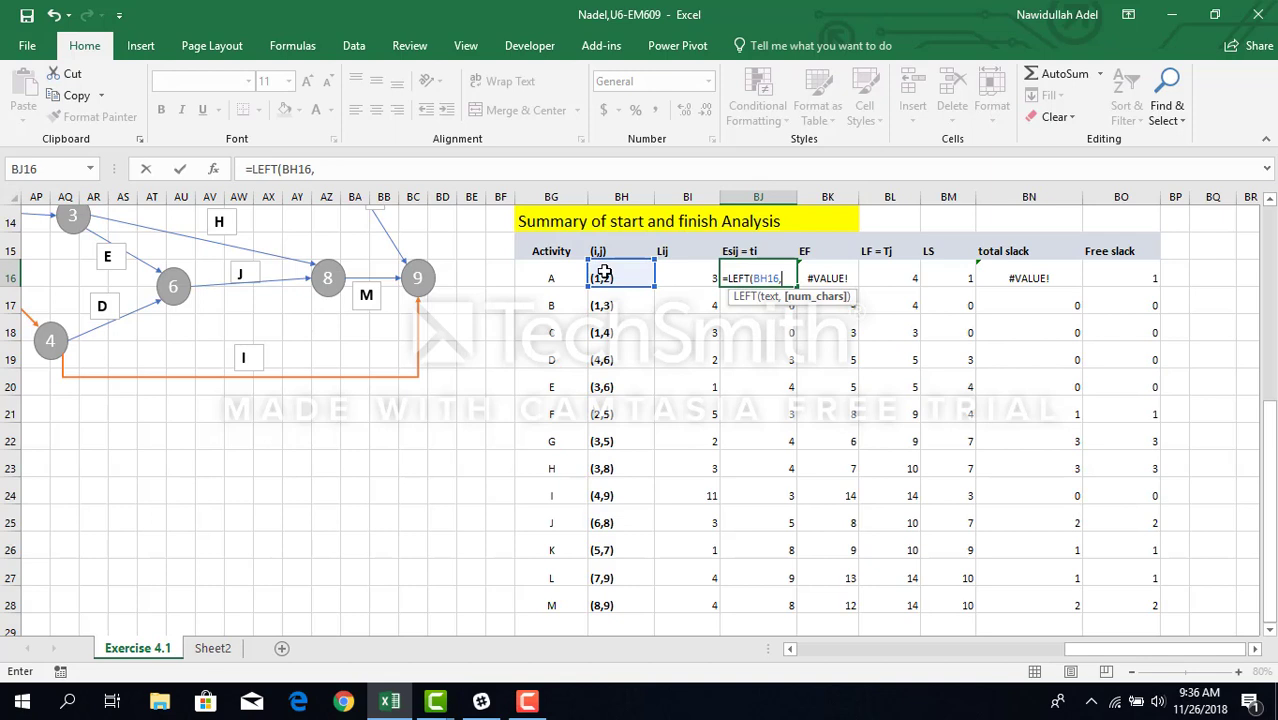
type("2)")
key("Return")
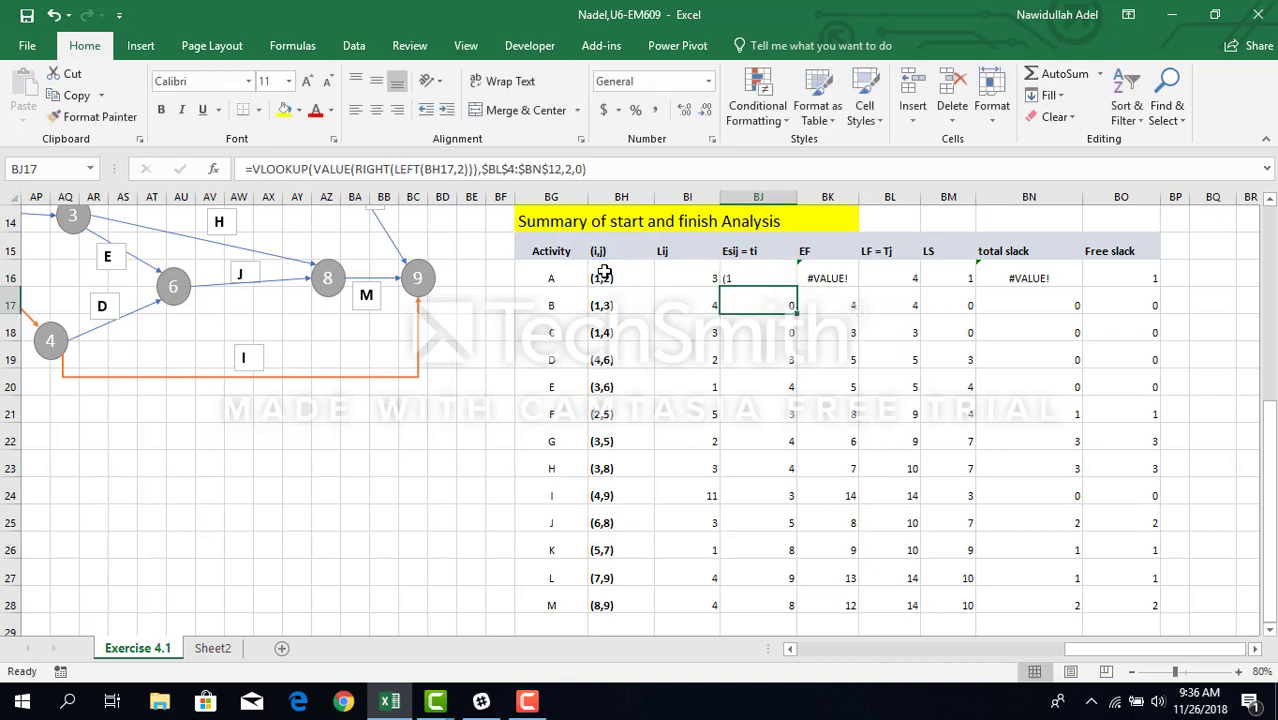
Wrap the LEFT function in BJ16 in RIGHT with an empty character count, as =RIGHT(LEFT(BH16,2),)
left_click(729, 277)
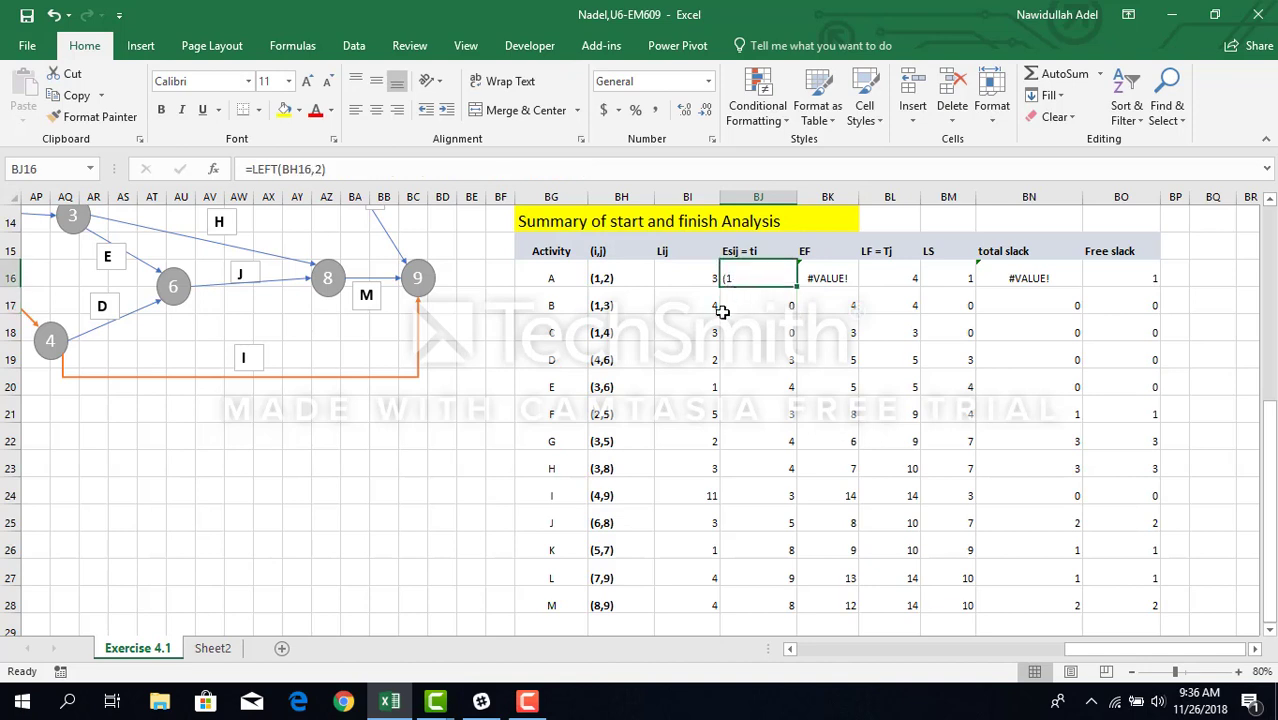
double_click(757, 272)
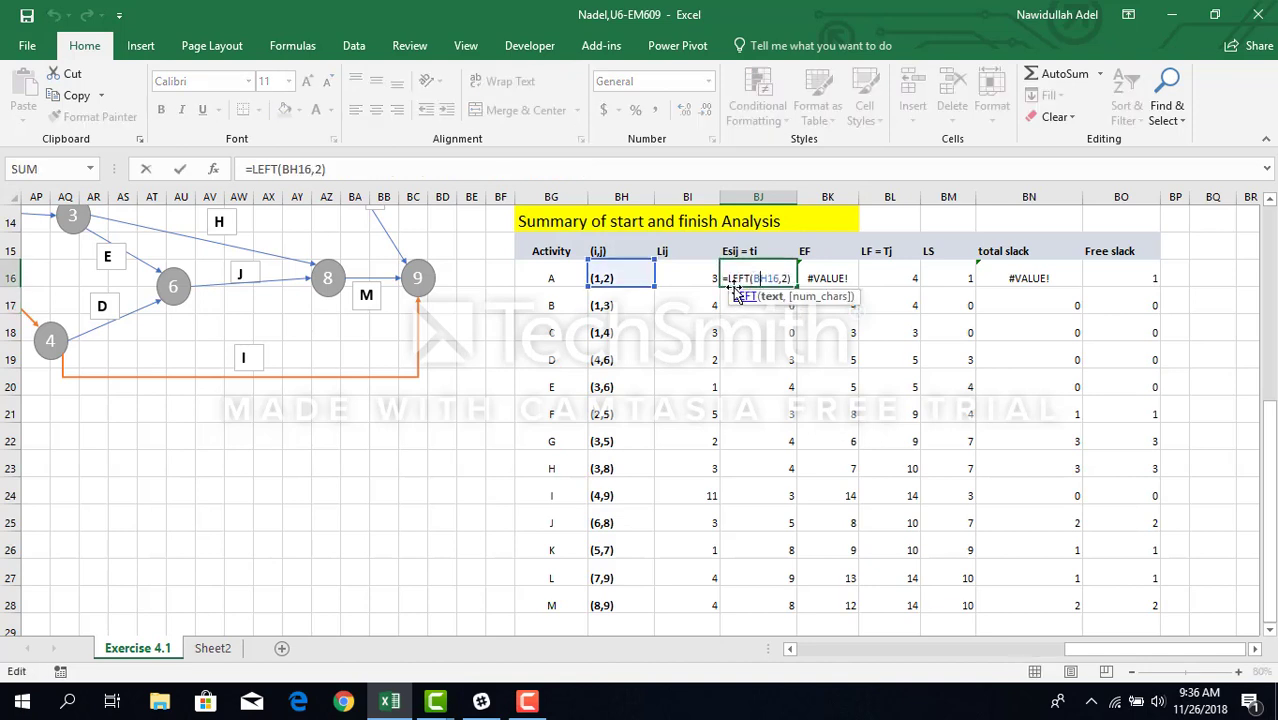
left_click(729, 279)
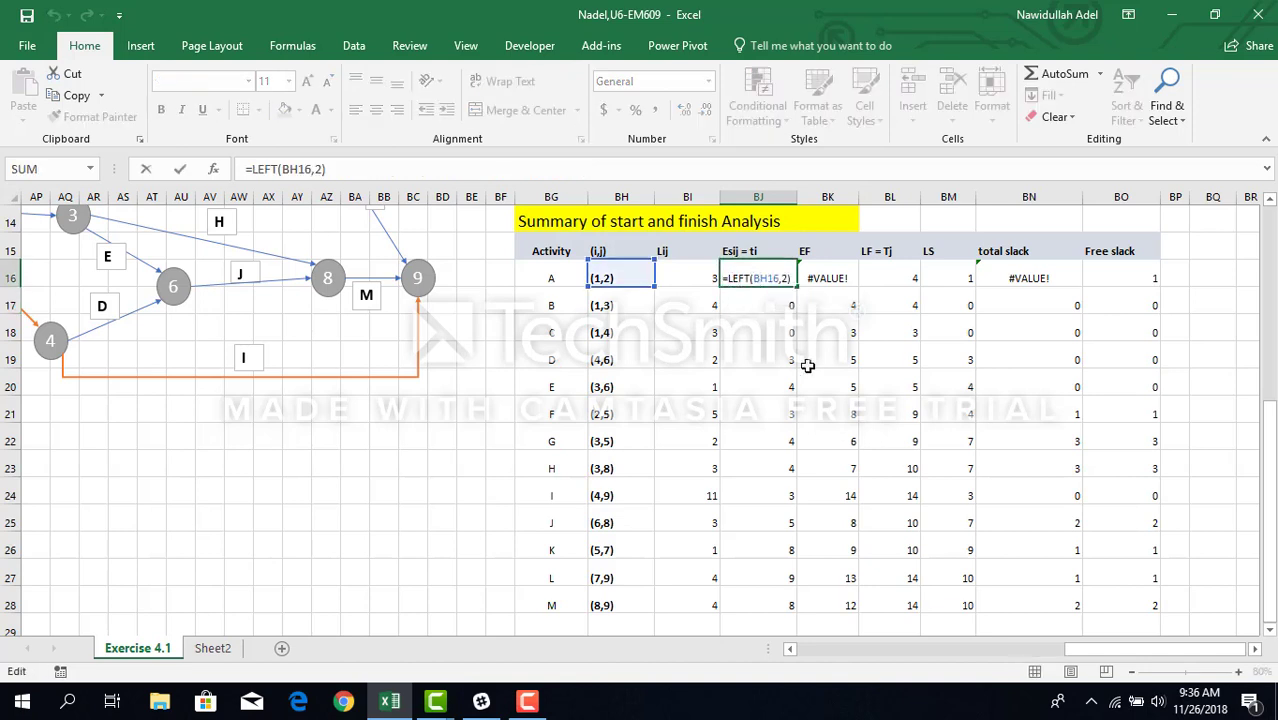
type("righ")
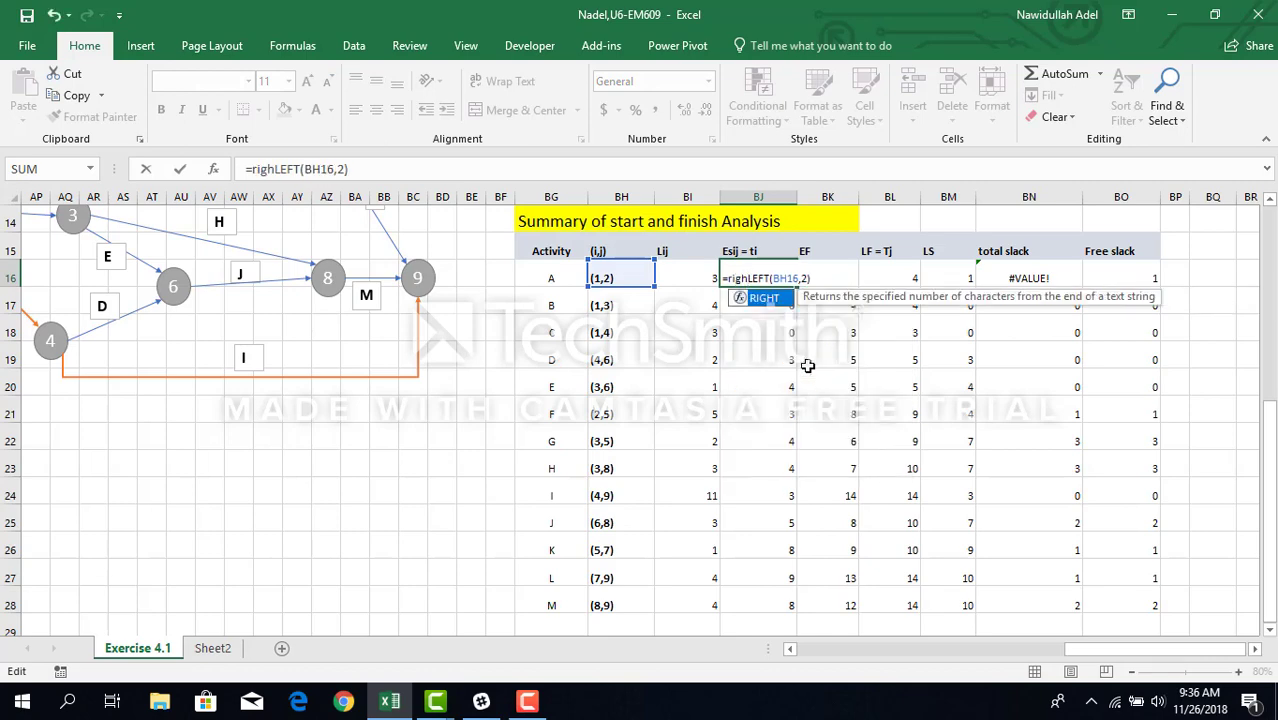
key("Tab")
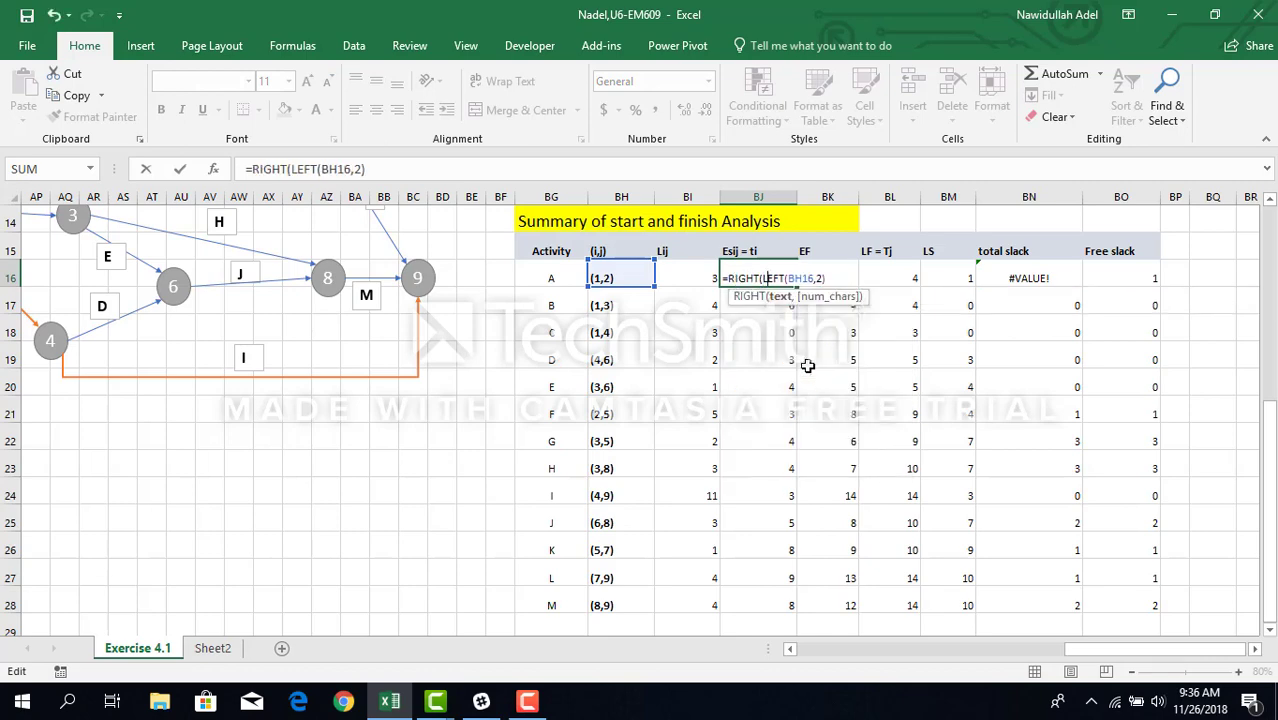
key("Right")
key("Right")
key("Right")
key("Right")
key("Right")
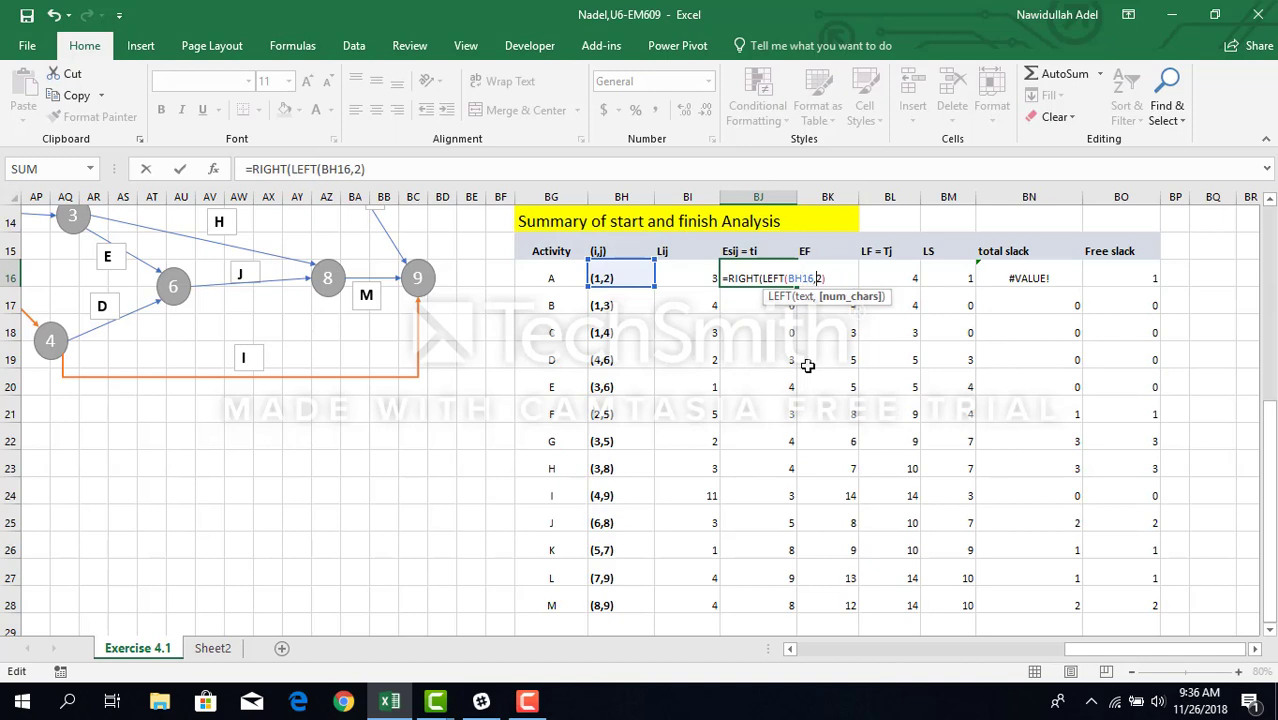
key("Right")
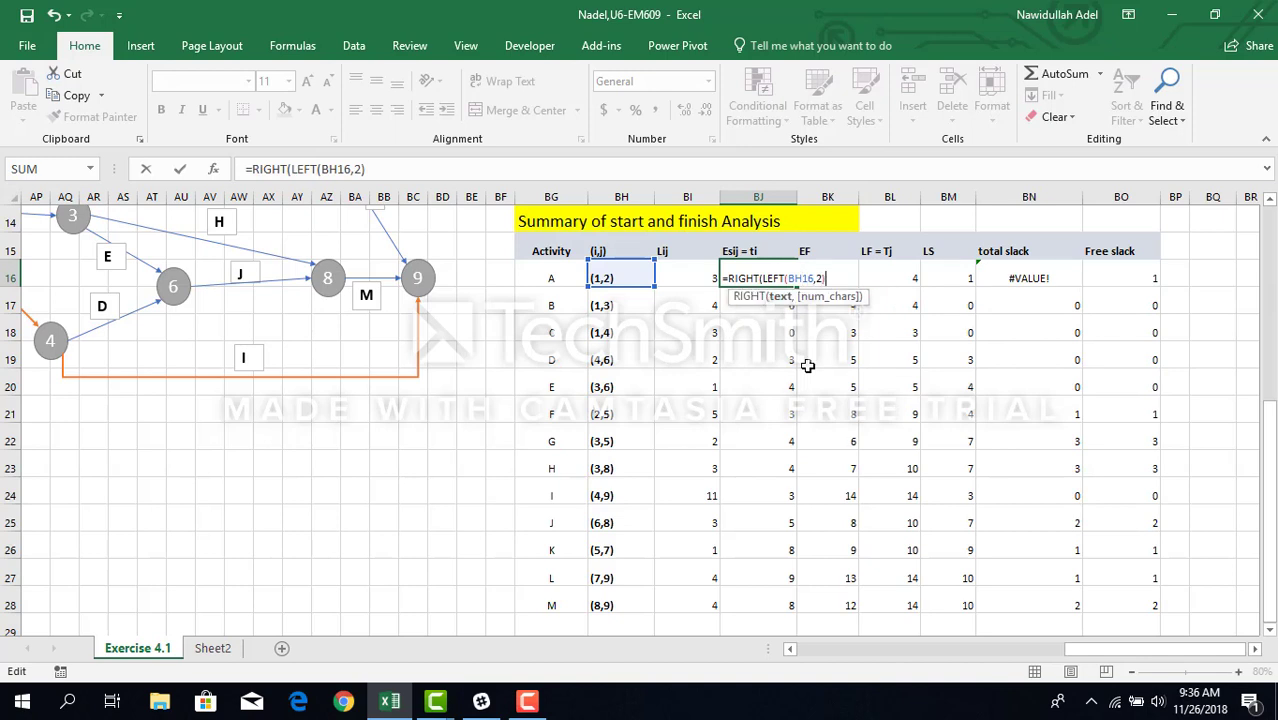
type(",")
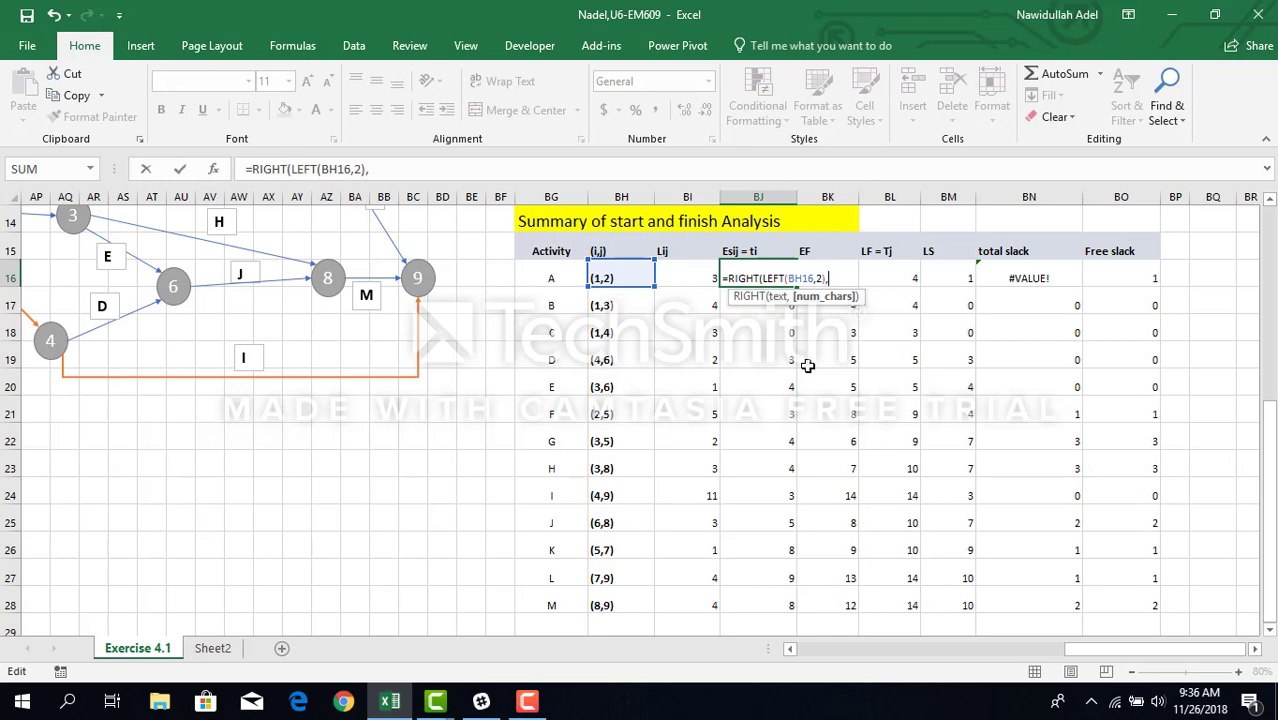
type(")")
key("Return")
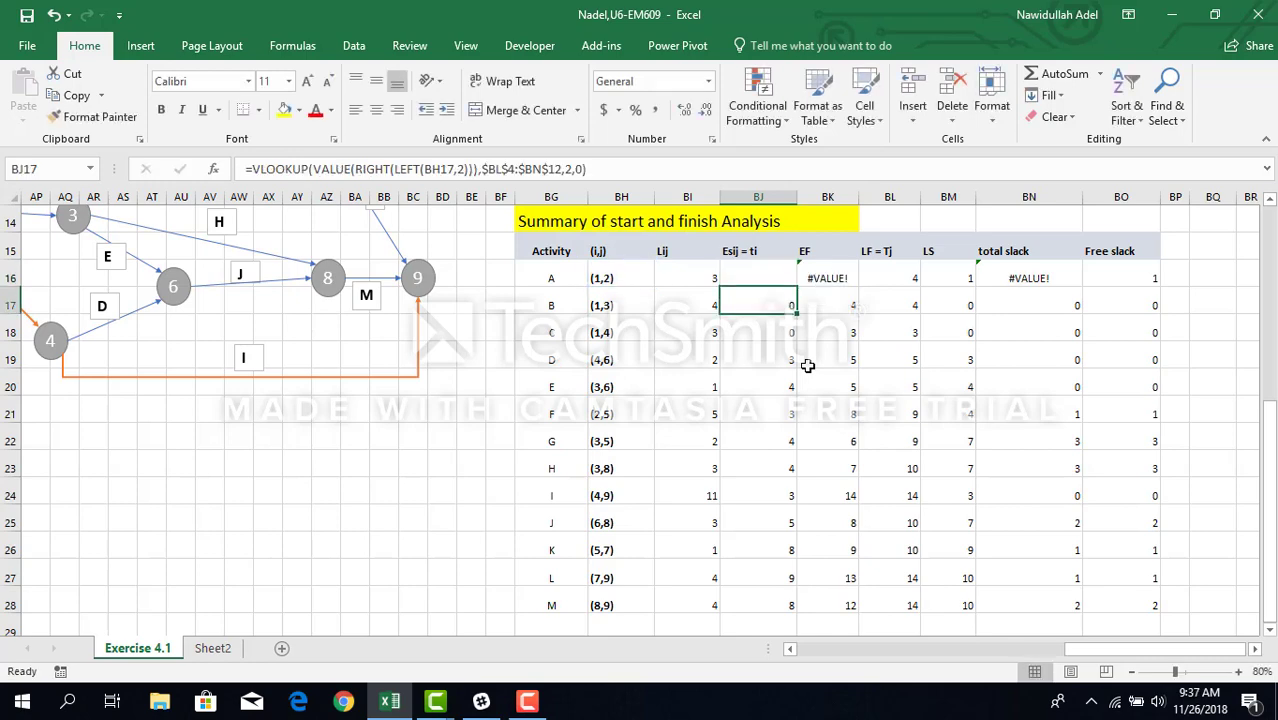
Remove the extra comma from the formula in BJ16 so it reads =RIGHT(LEFT(BH16,2))
left_click(772, 282)
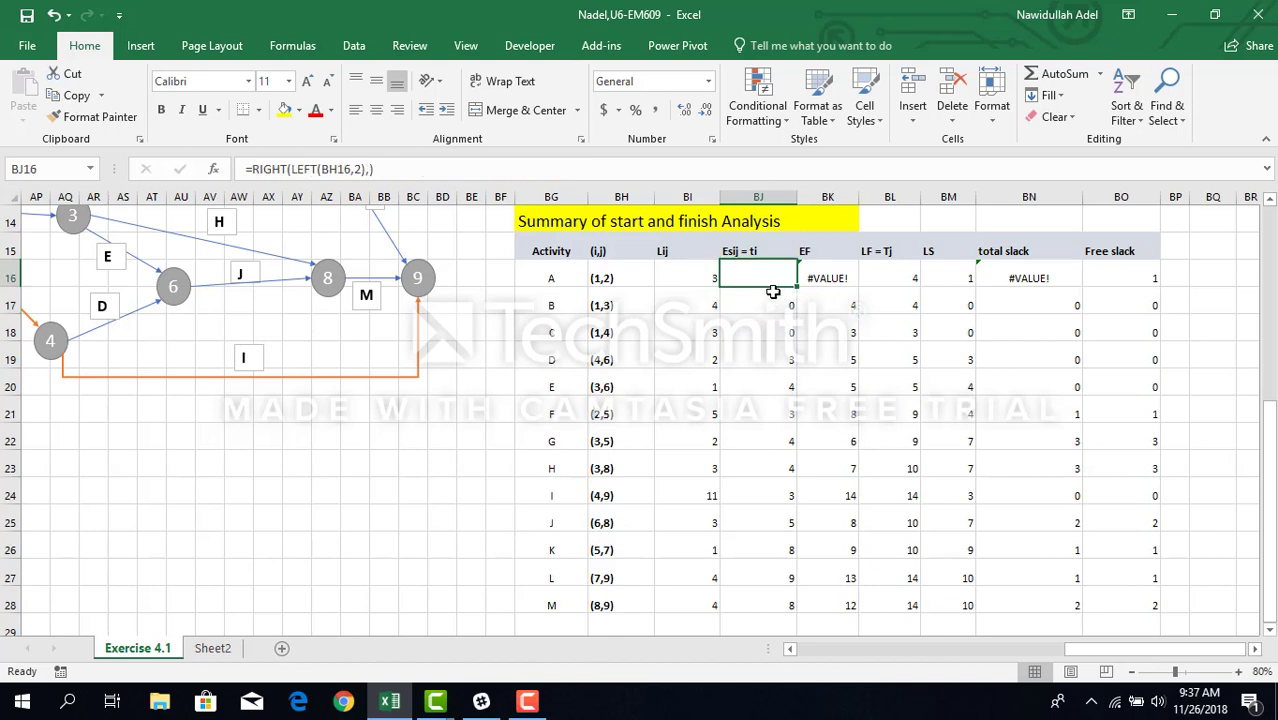
double_click(762, 271)
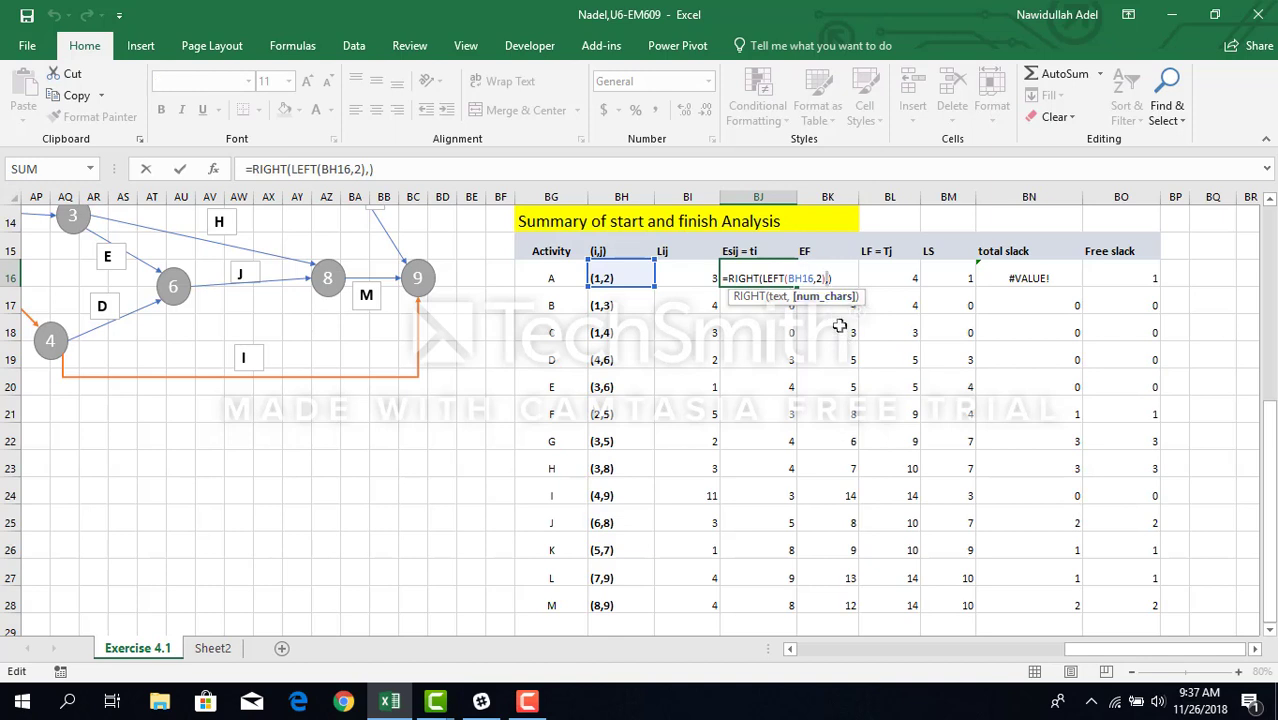
left_click(829, 278)
key("BackSpace")
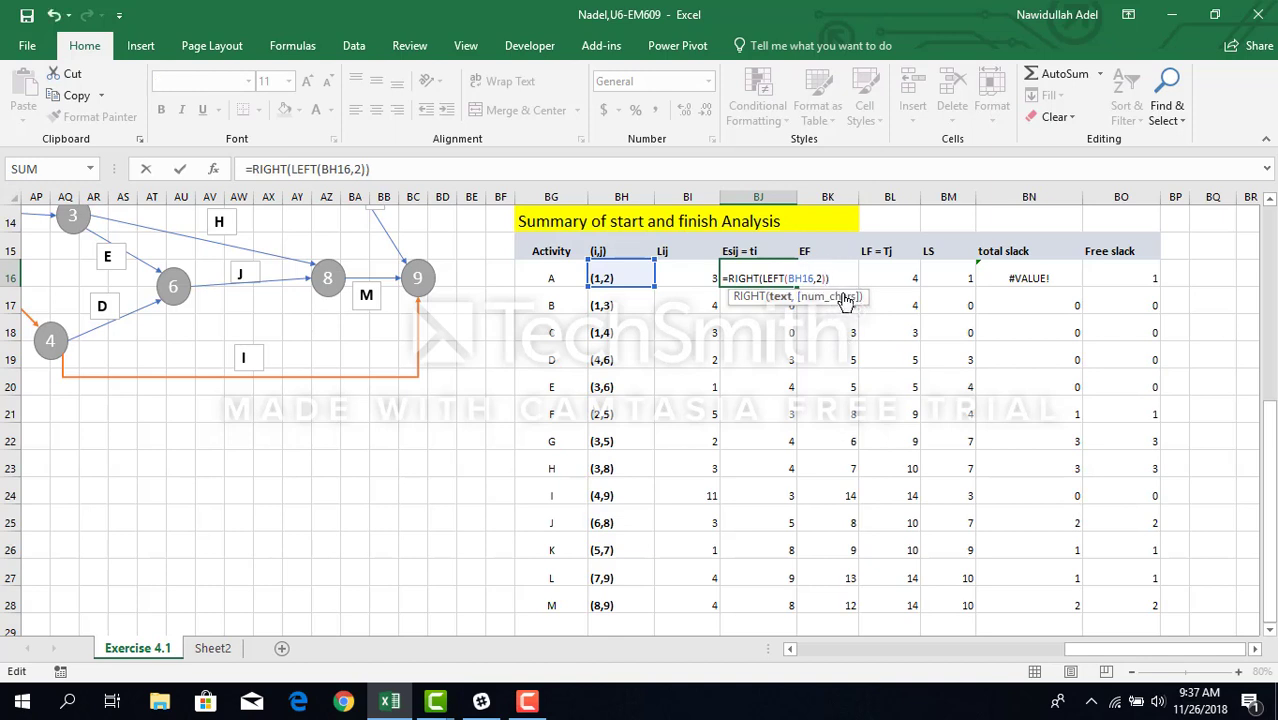
key("Return")
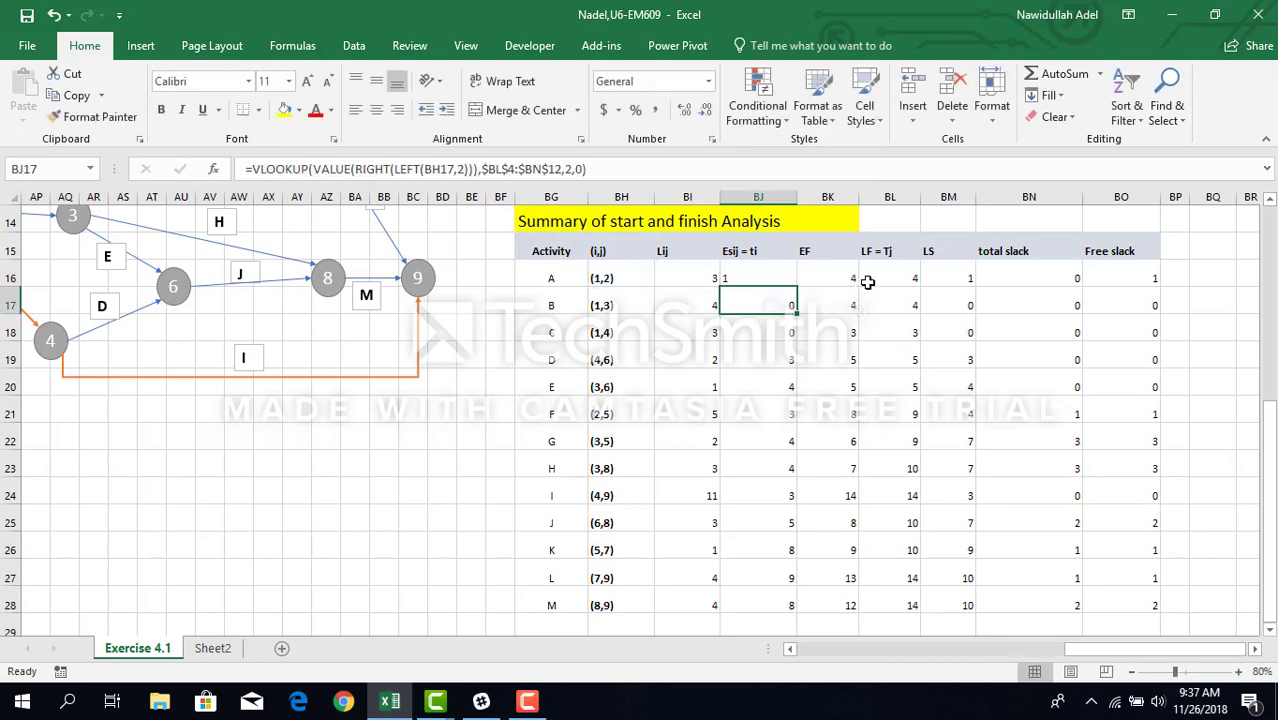
Wrap the formula in BJ16 in the VALUE function so it reads =VALUE(RIGHT(LEFT(BH16,2)))
left_click(764, 277)
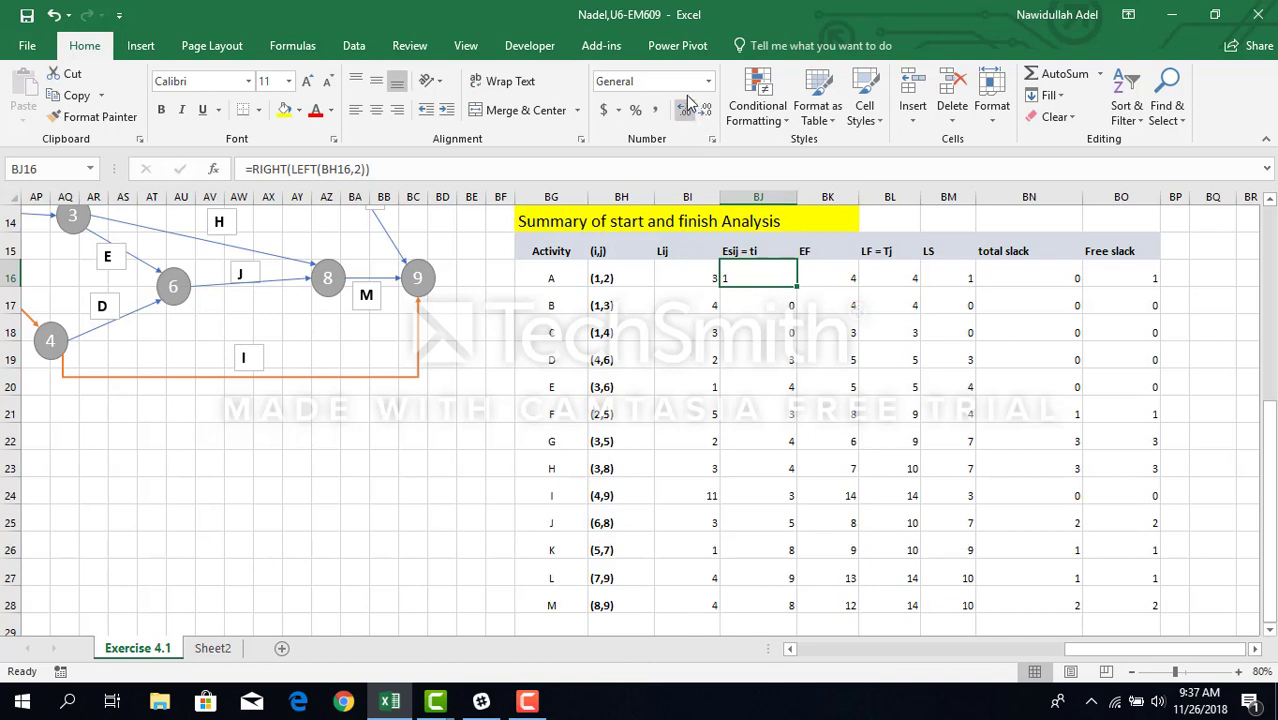
mouse_move(1270, 441)
left_mouse_down()
mouse_move(1270, 277)
mouse_move(1272, 465)
left_mouse_up()
double_click(748, 281)
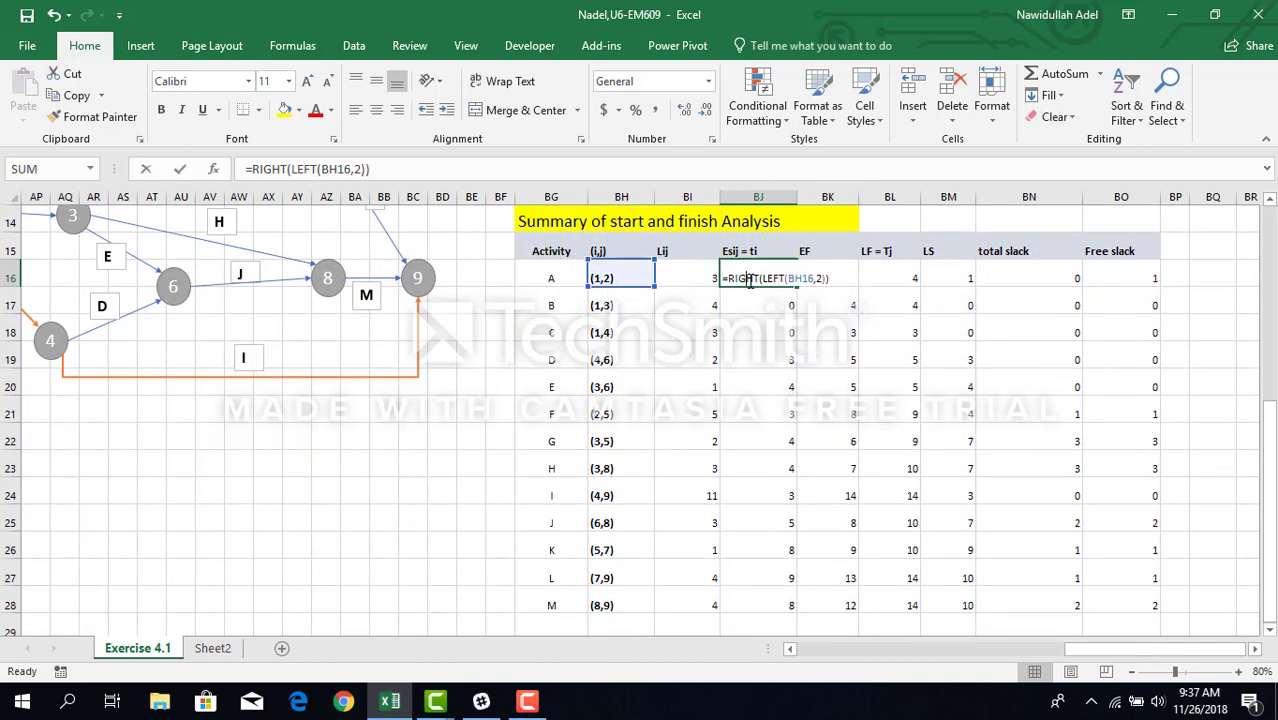
left_click(729, 280)
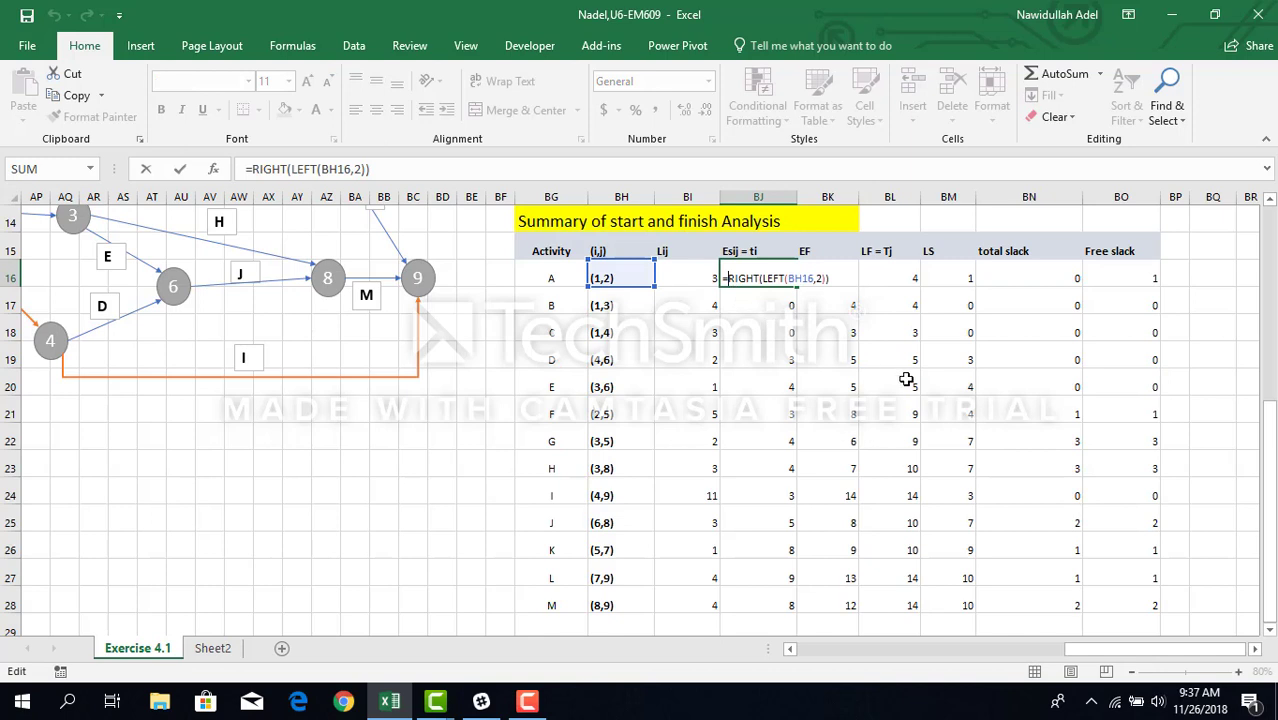
type("val")
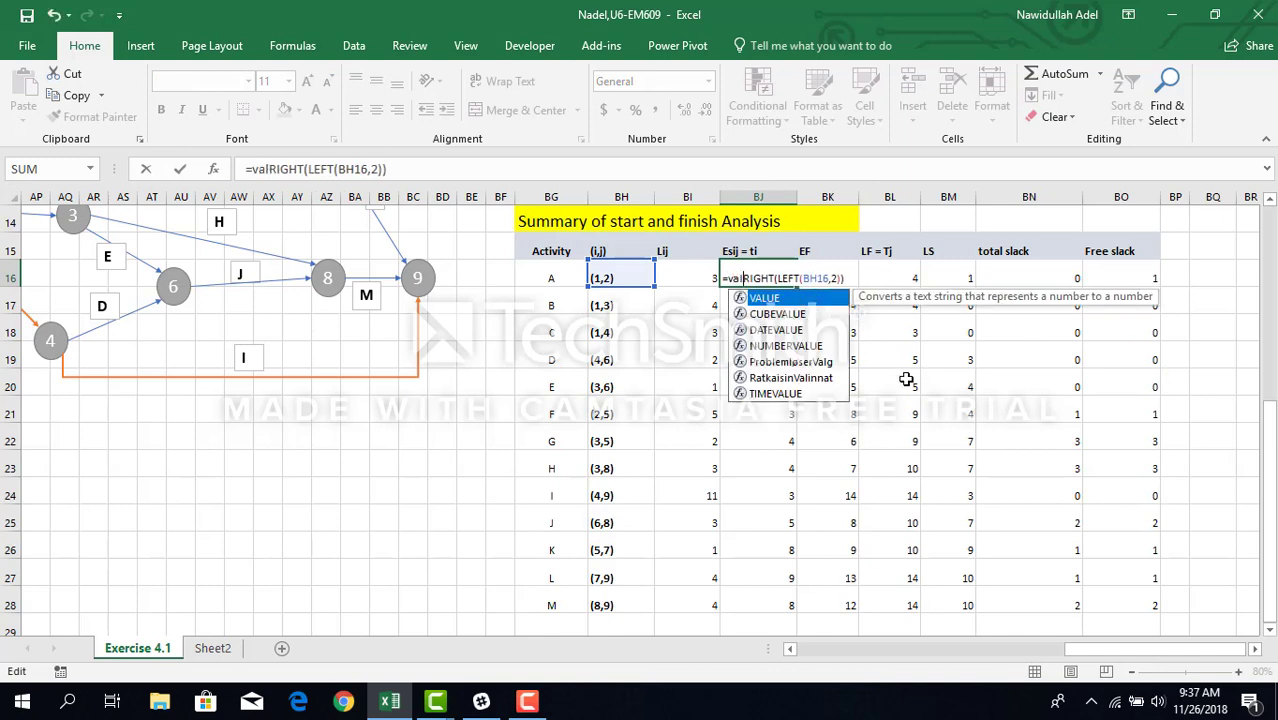
key("Tab")
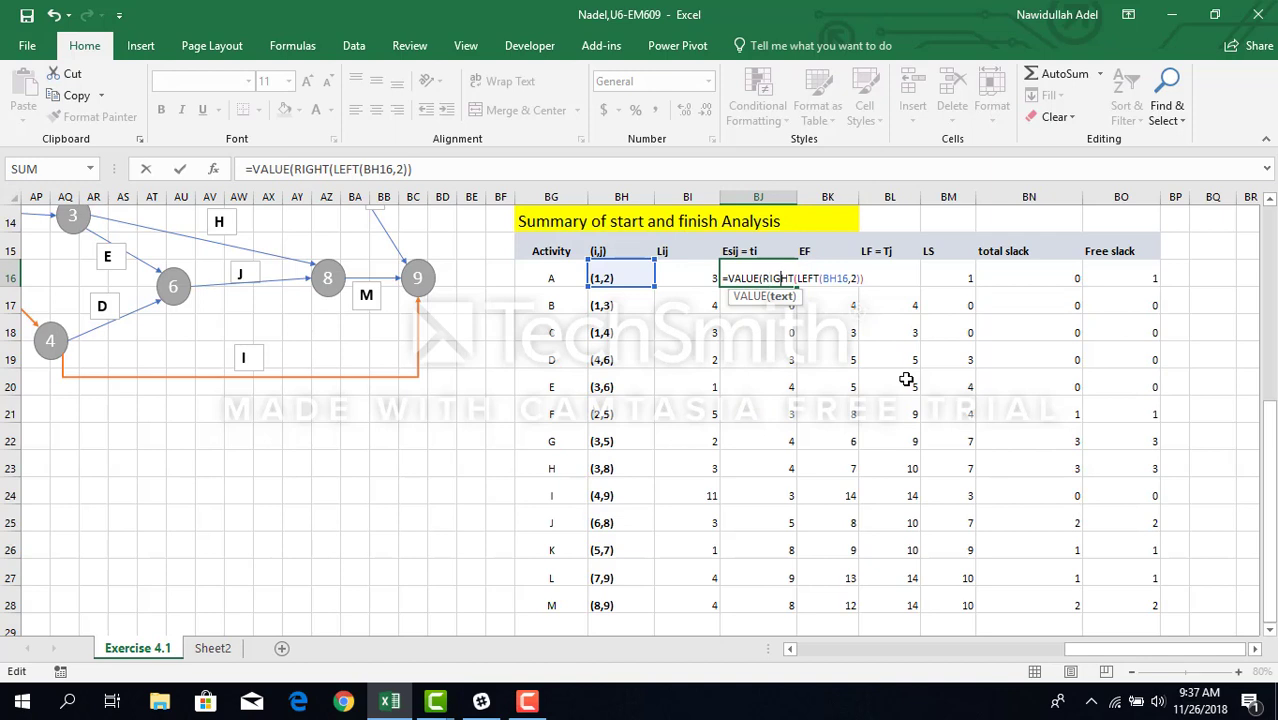
key("Right")
key("Right")
key("Right")
key("Right")
key("Right")
key("Right")
key("Right")
key("Right")
key("Right")
key("Right")
key("Right")
key("Right")
key("Right")
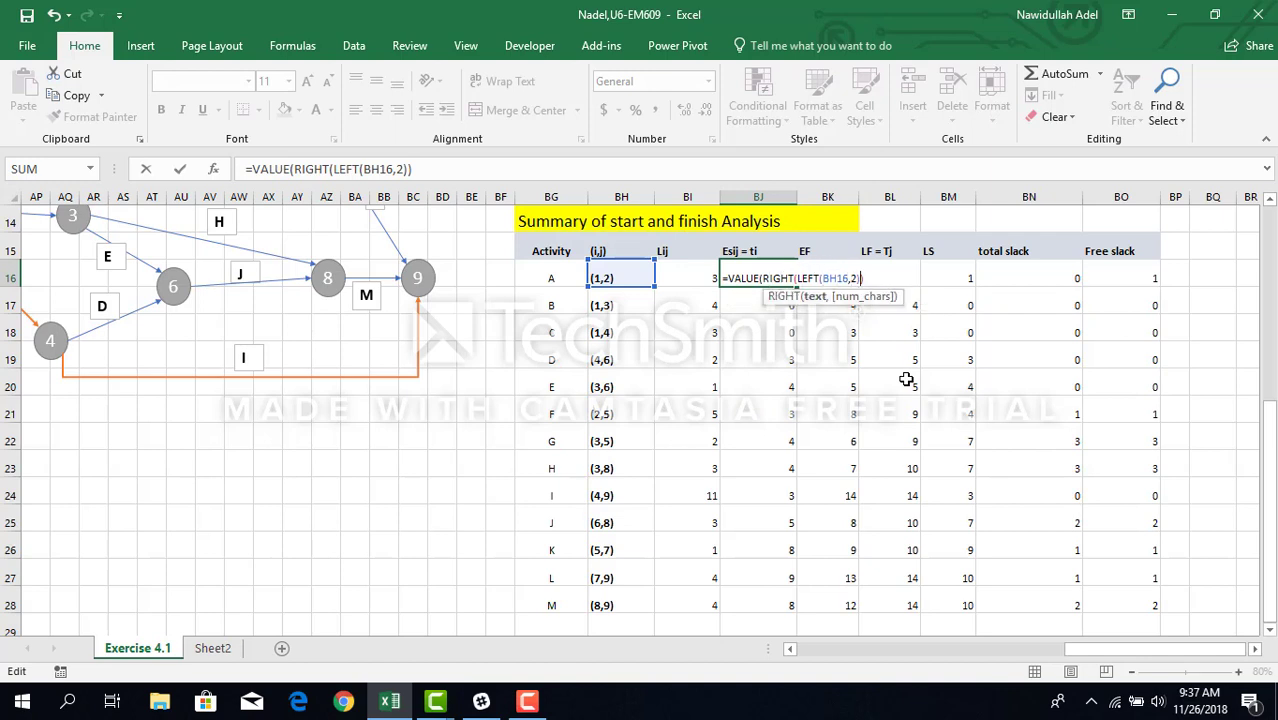
type(")")
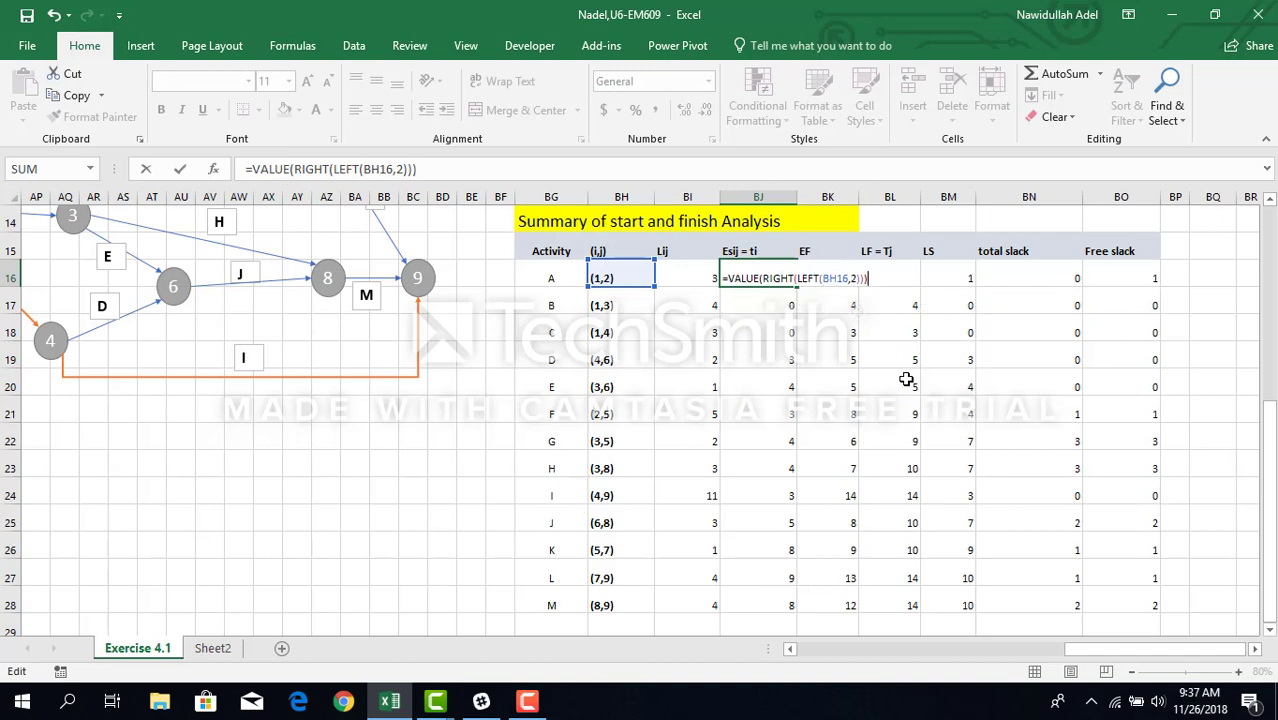
key("Return")
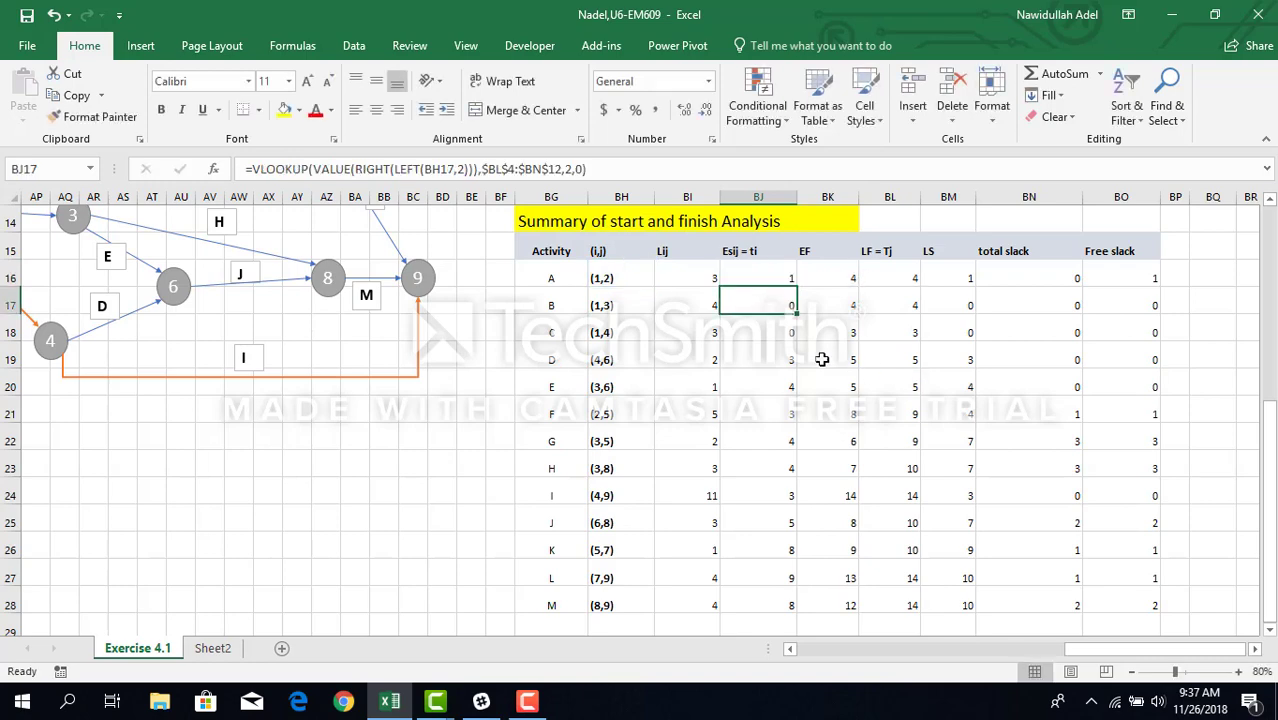
Nest the VALUE expression in BJ16 inside a VLOOKUP function as its lookup value
left_click(769, 279)
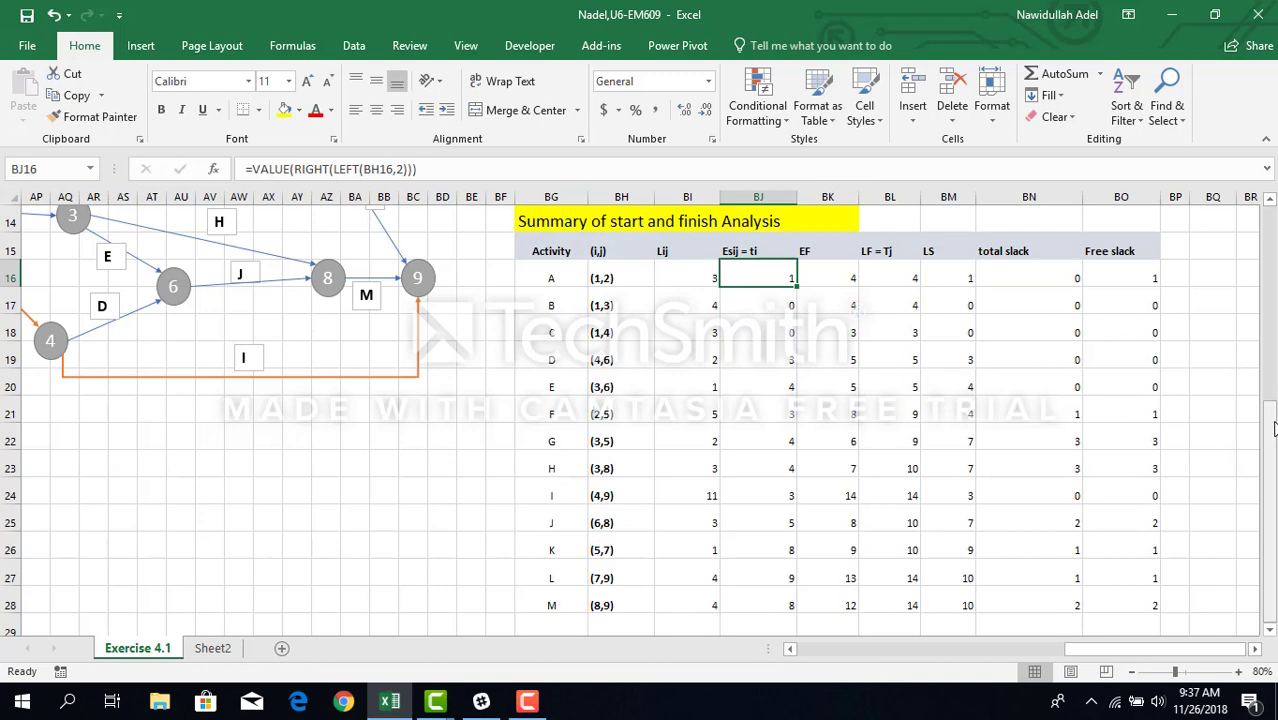
left_click_drag(1272, 443, 1272, 436)
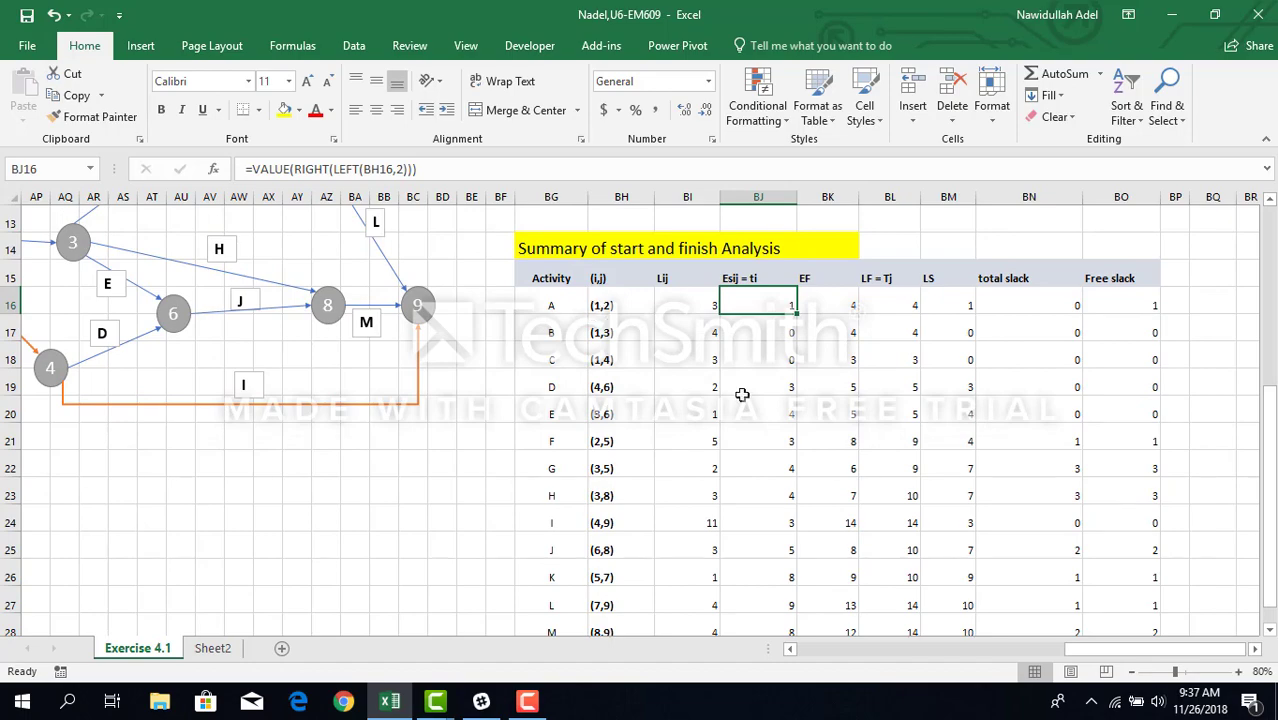
left_click_drag(1274, 492, 1274, 485)
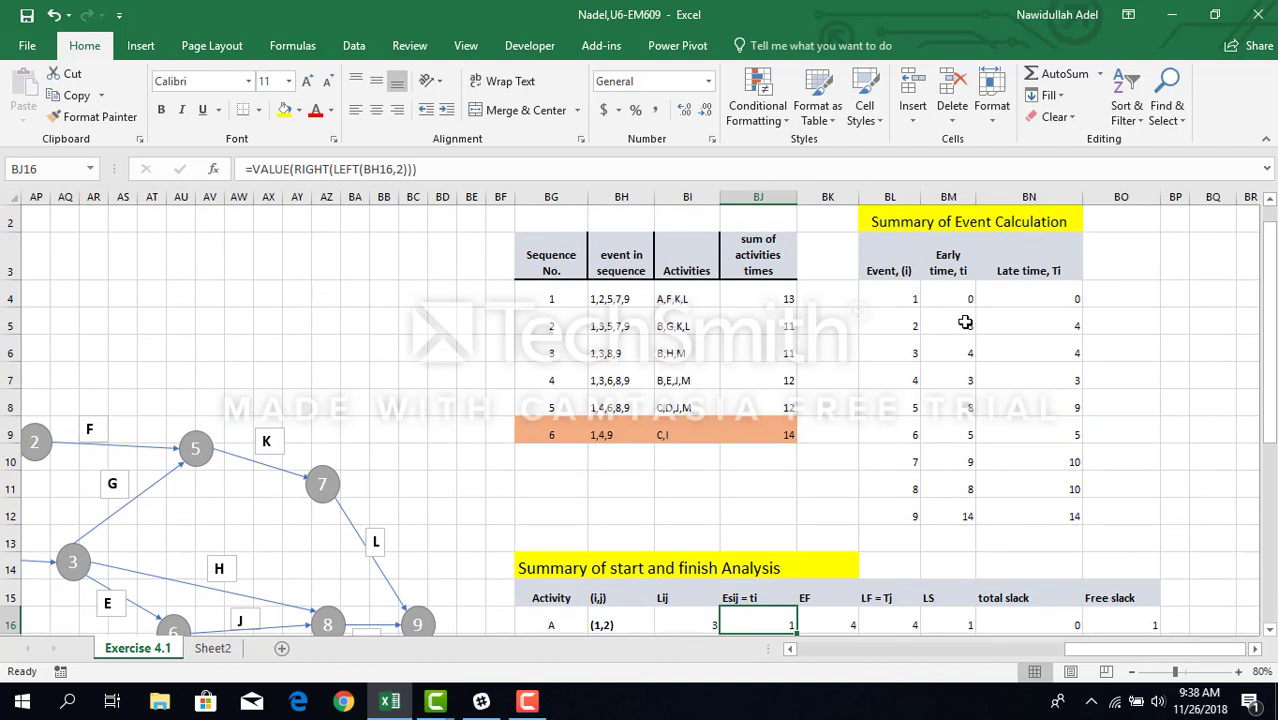
left_click_drag(1268, 300, 1268, 465)
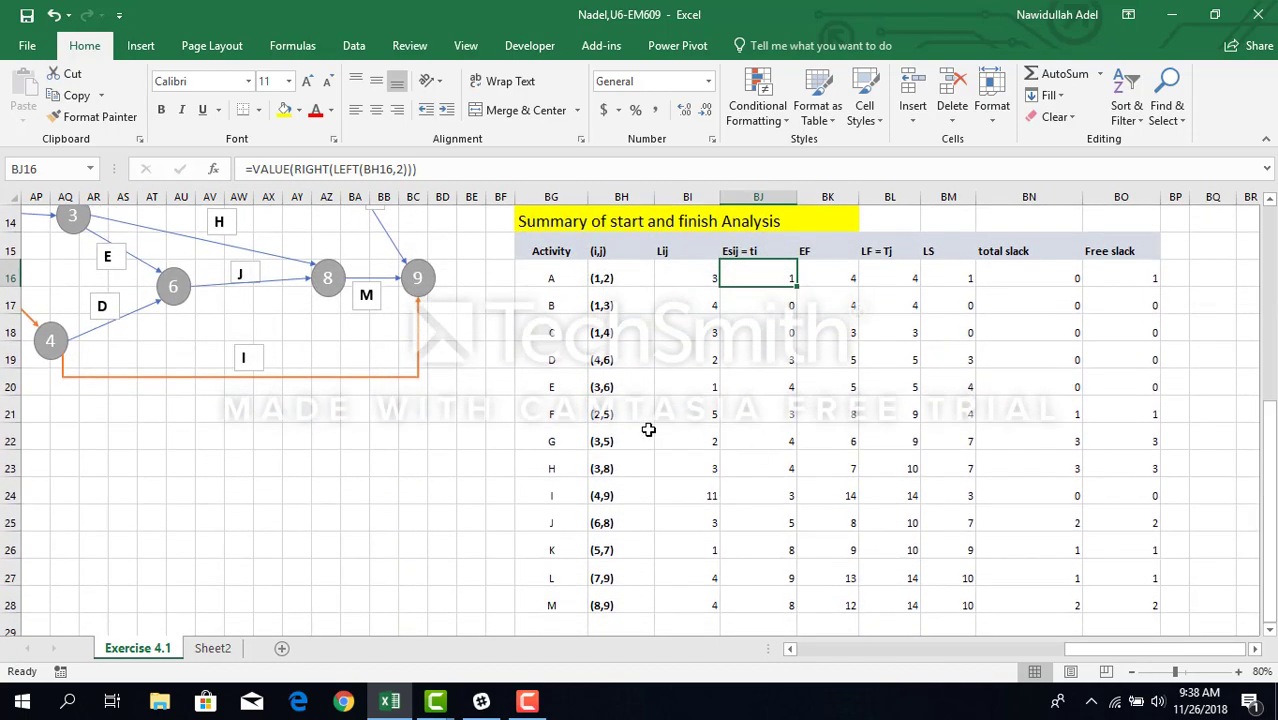
double_click(776, 274)
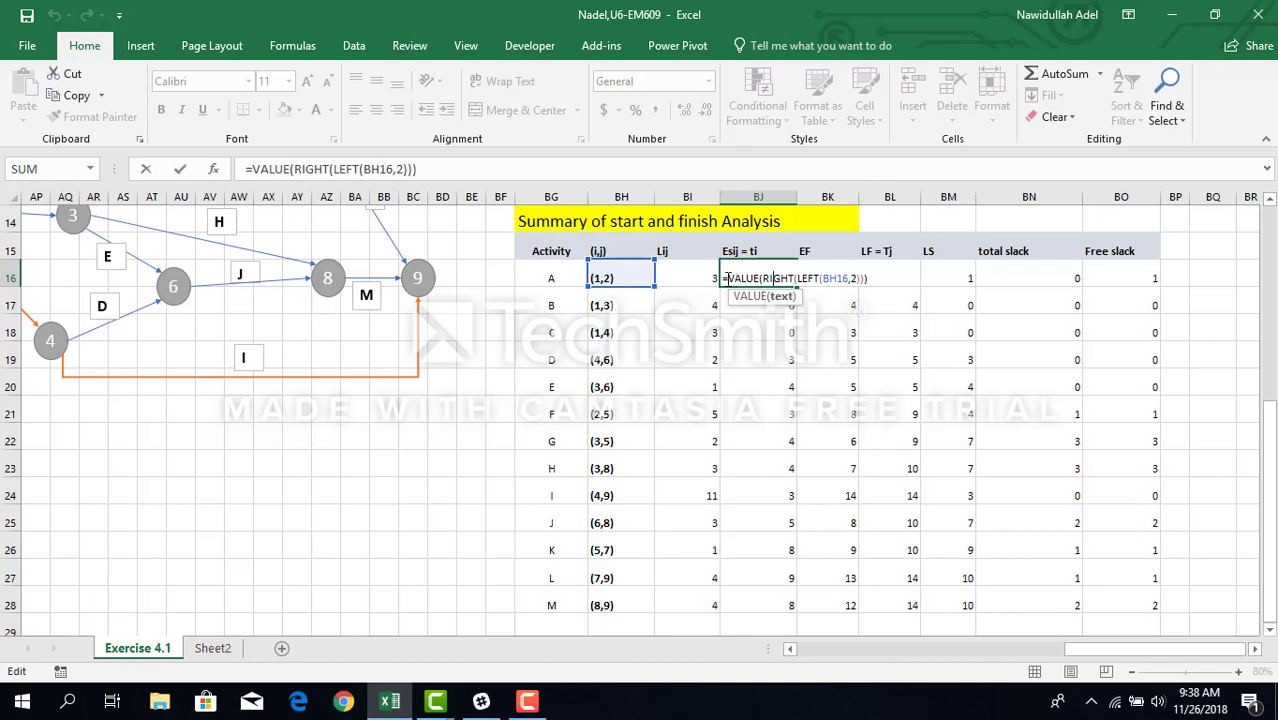
left_click(731, 279)
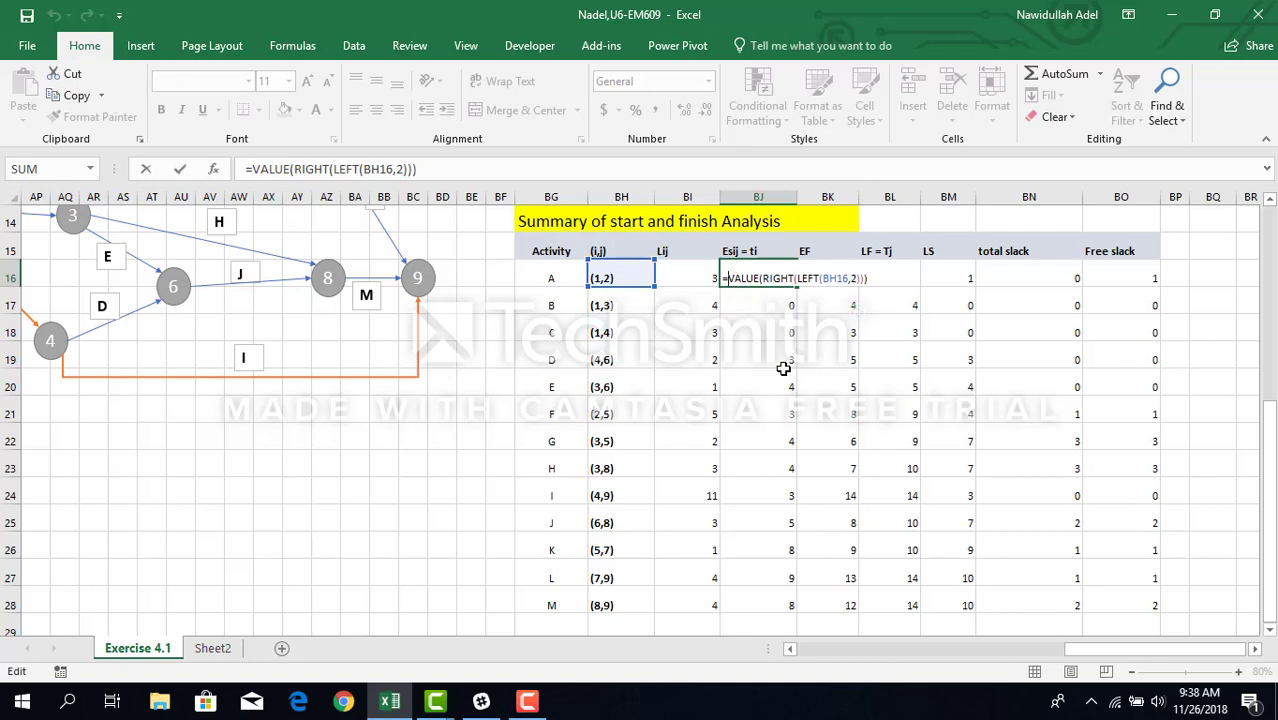
type("vl")
key("Tab")
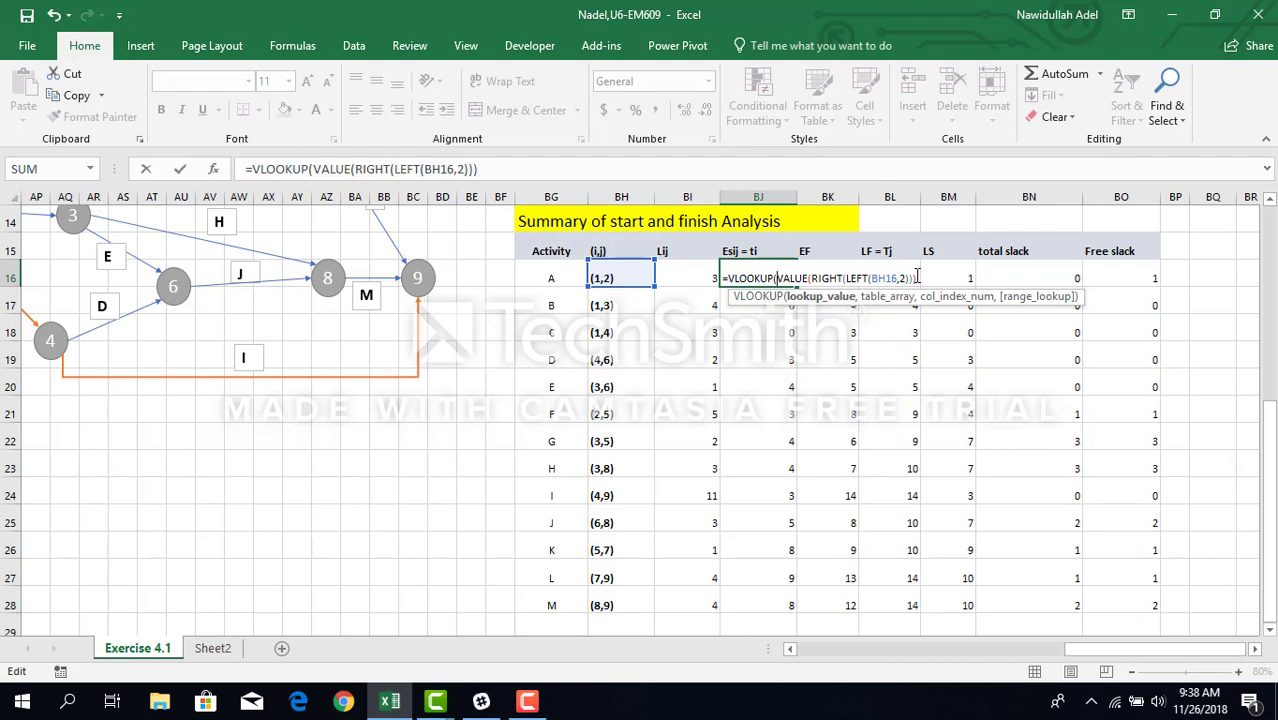
type(",")
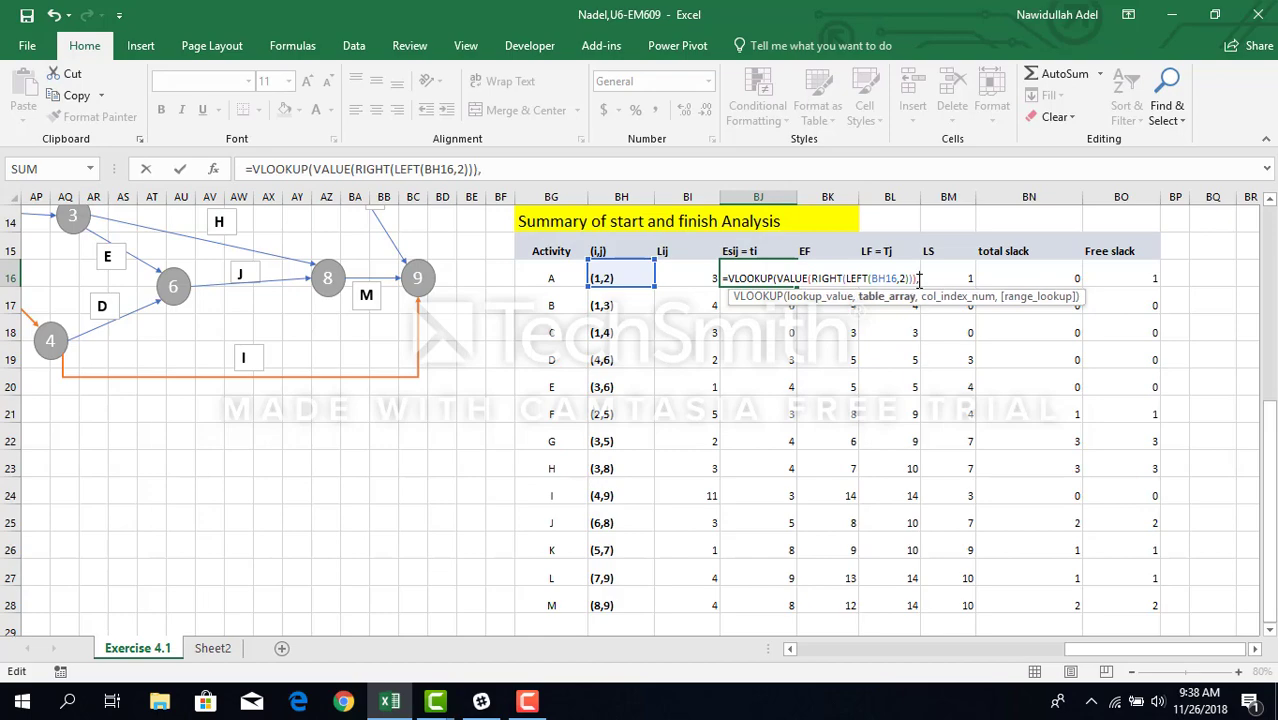
Set the VLOOKUP table array to BL4:BN12, the data rows of the Summary of Event Calculation table
left_click_drag(1268, 408, 1270, 242)
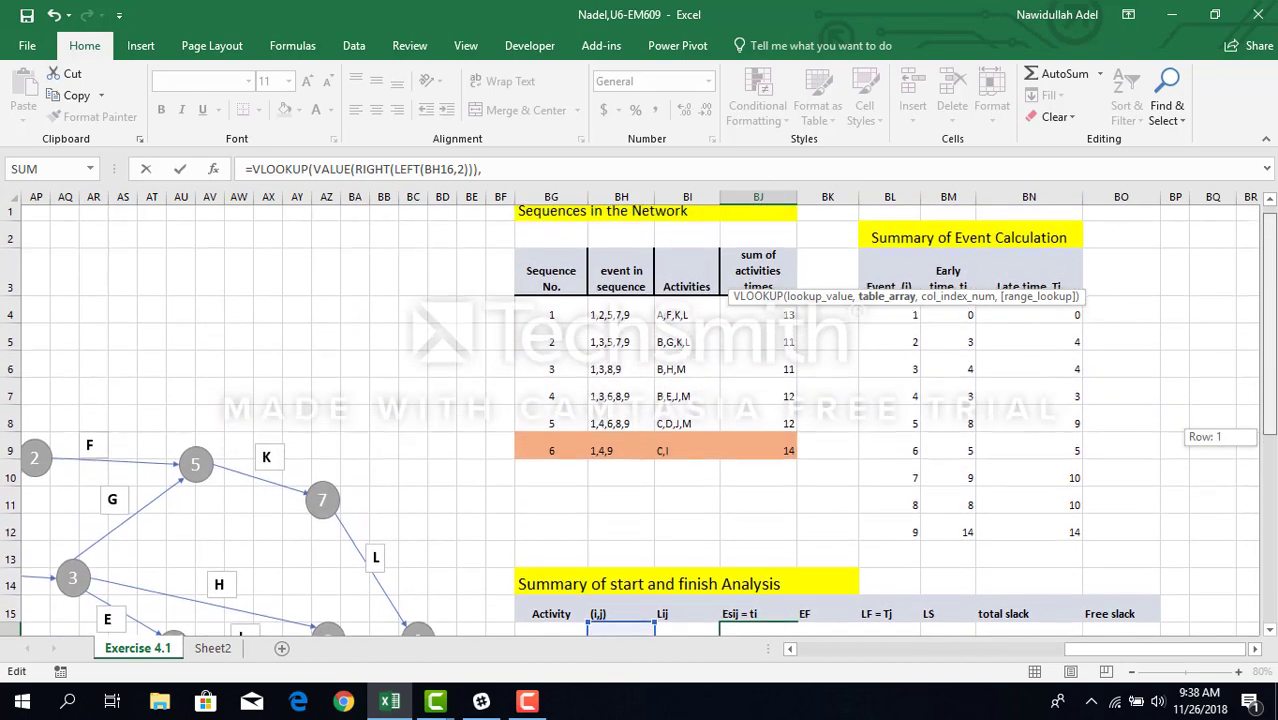
left_click_drag(1268, 430, 1267, 420)
left_click_drag(895, 318, 1034, 541)
type(",")
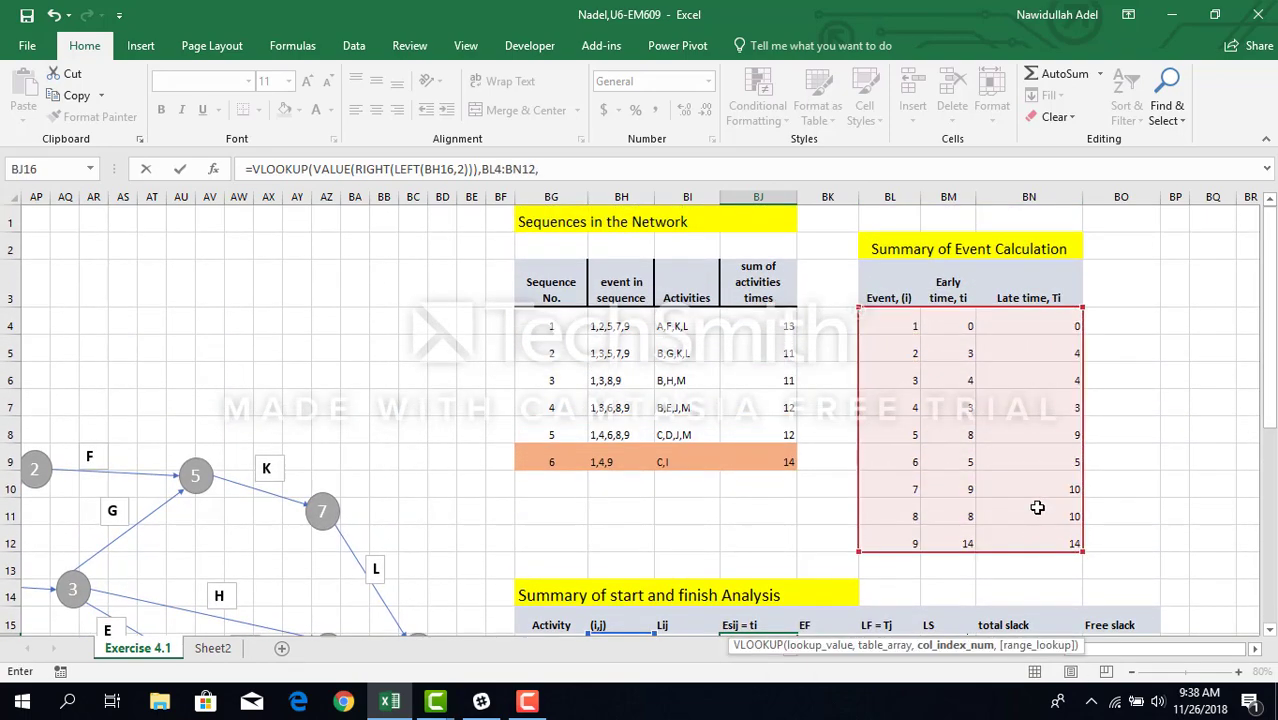
Make the VLOOKUP table array in BJ16 an absolute reference, $BL$4:$BN$12
mouse_move(1270, 373)
left_mouse_down()
mouse_move(1273, 599)
mouse_move(1273, 395)
left_mouse_up()
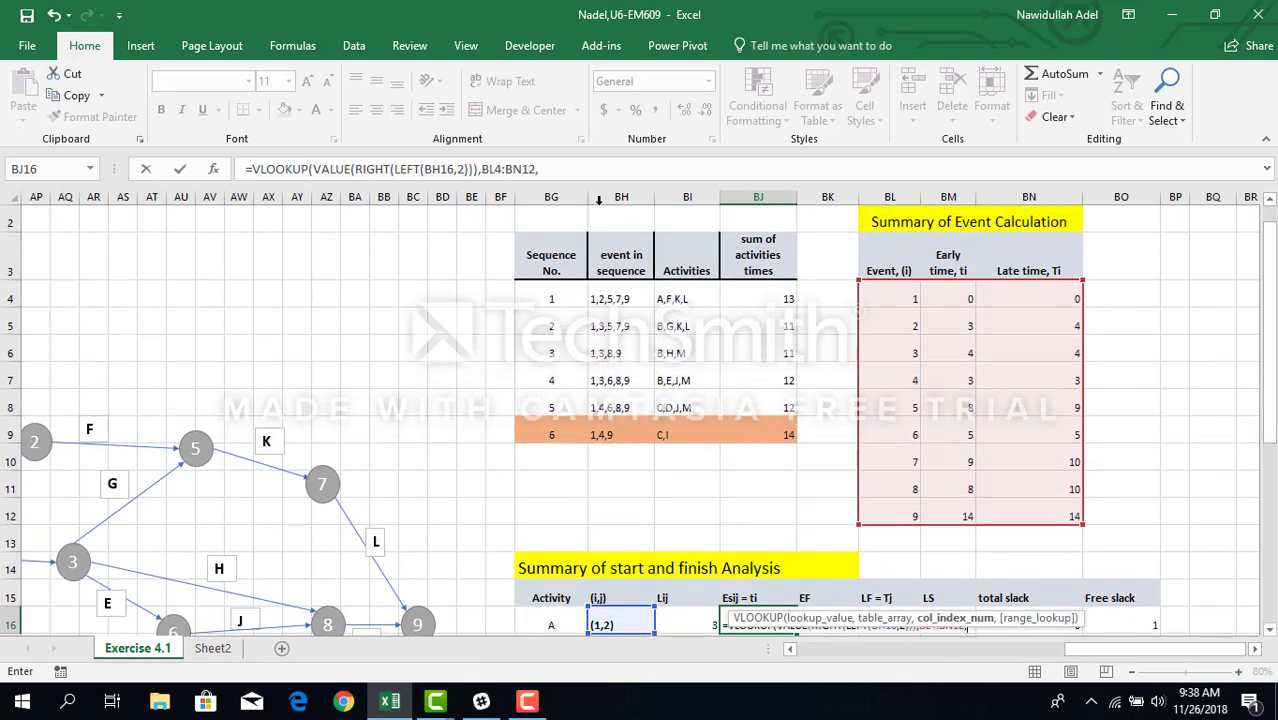
left_click(519, 168)
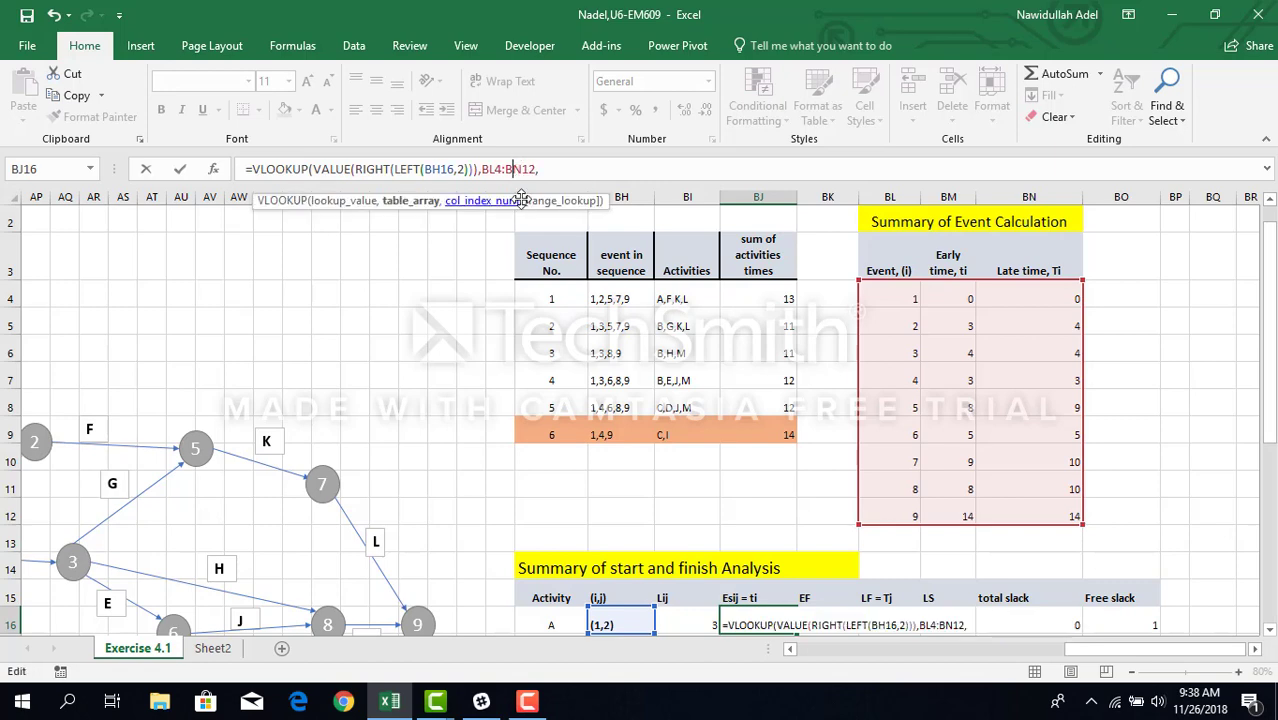
key("F4")
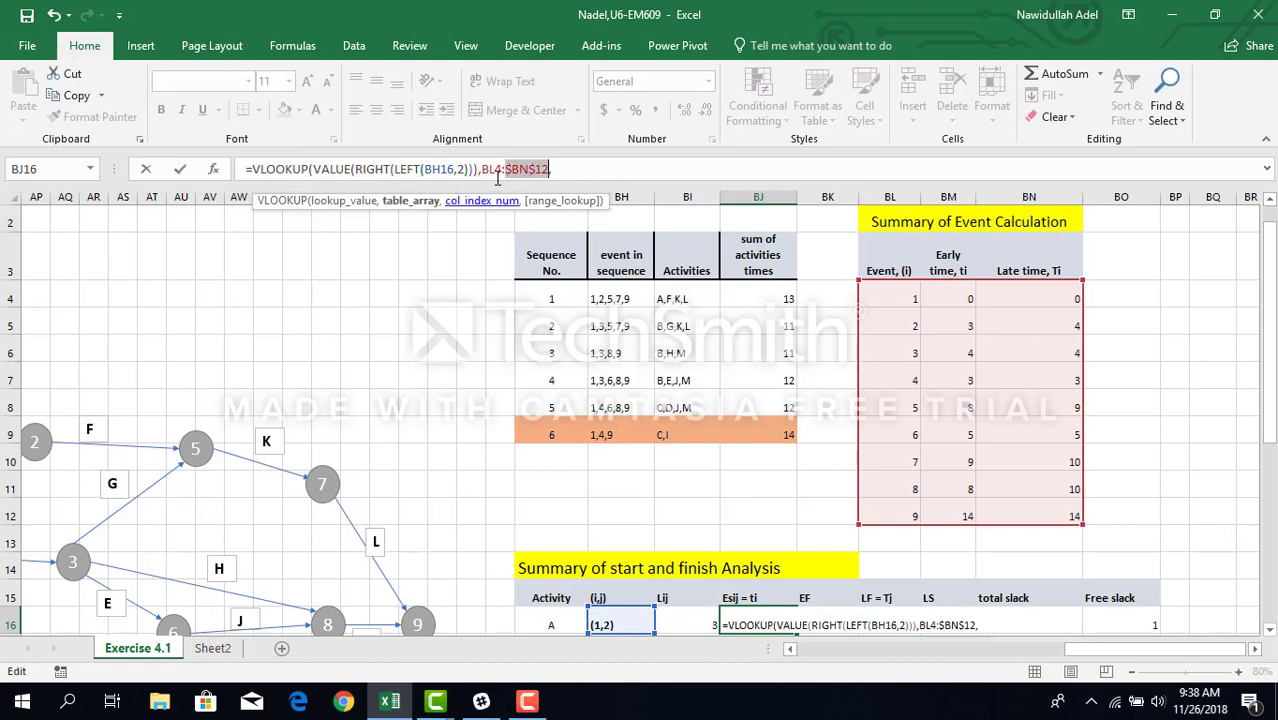
left_click(491, 168)
key("F4")
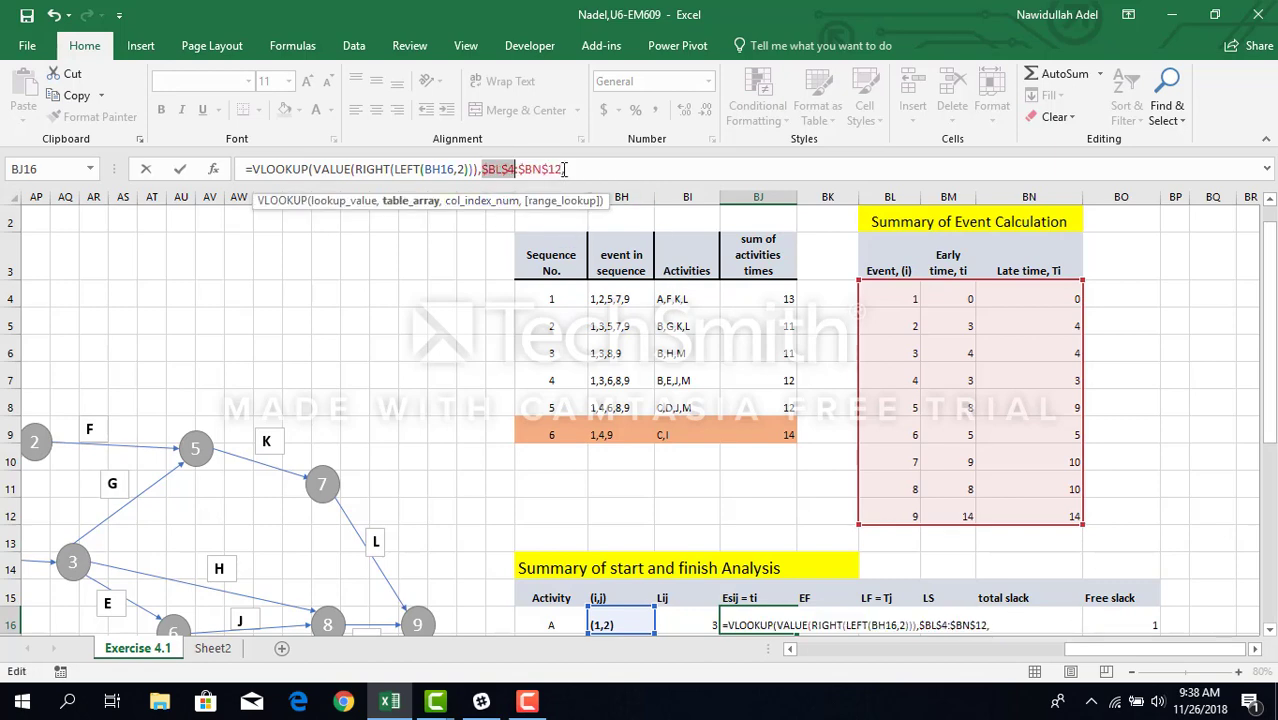
Complete the VLOOKUP in BJ16 with column index 2 and range lookup 0, and enter the formula
key("End")
left_click_drag(1270, 305, 1271, 412)
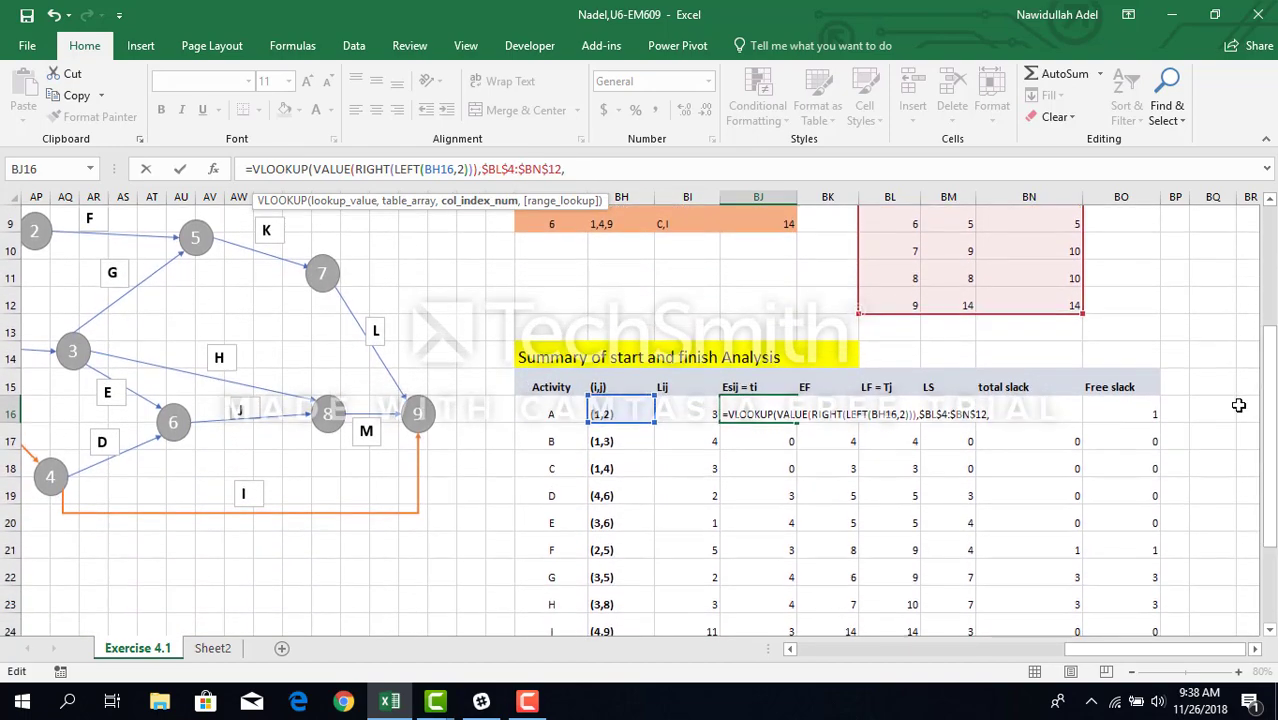
left_click(990, 416)
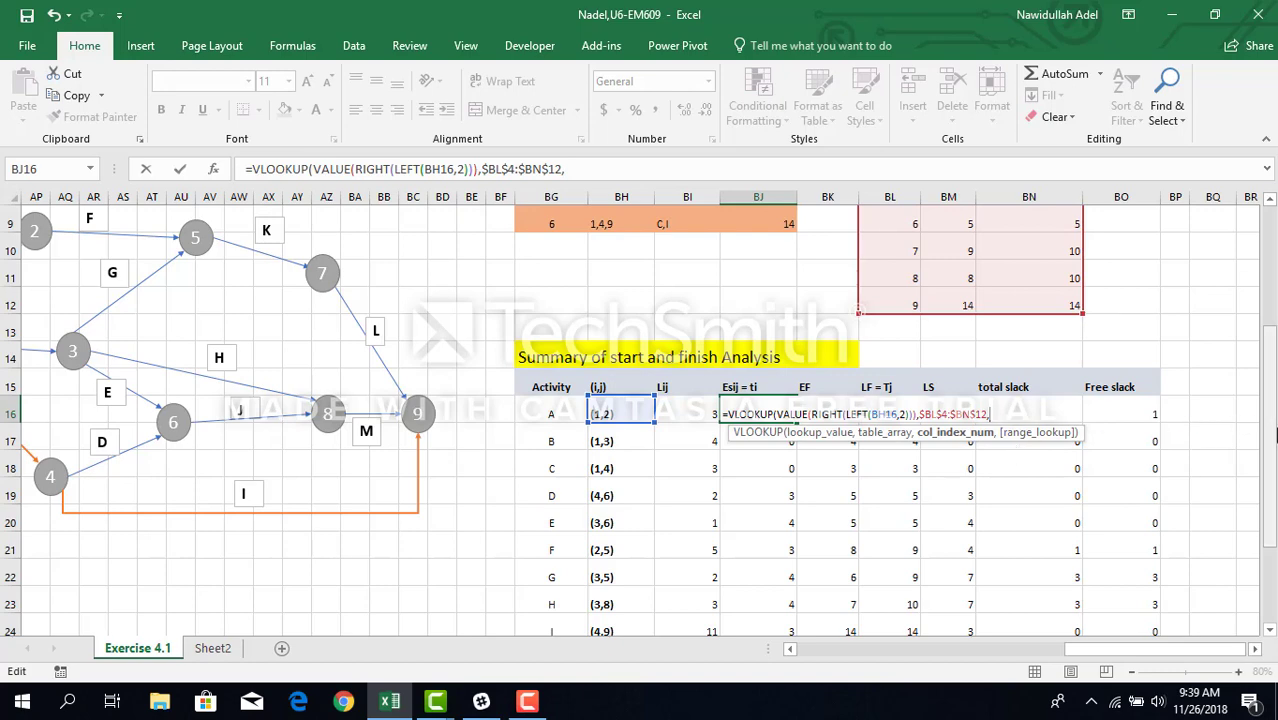
left_click_drag(1270, 435, 1275, 437)
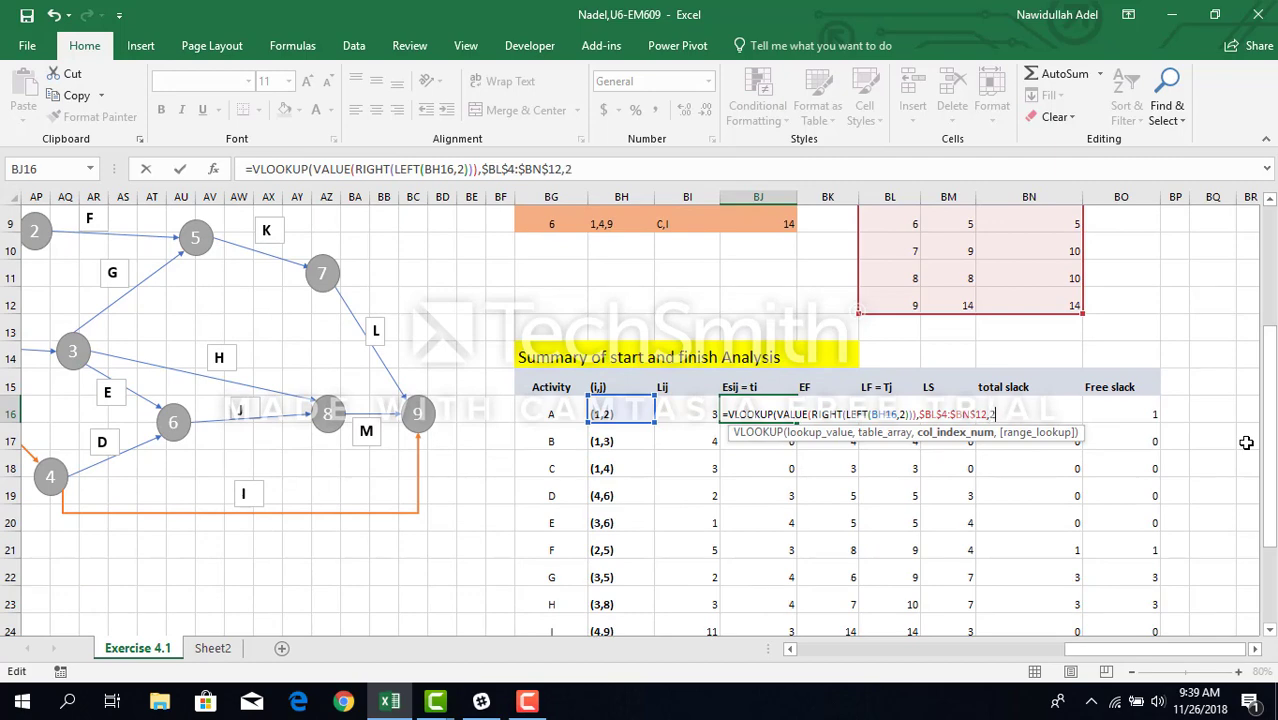
type(",")
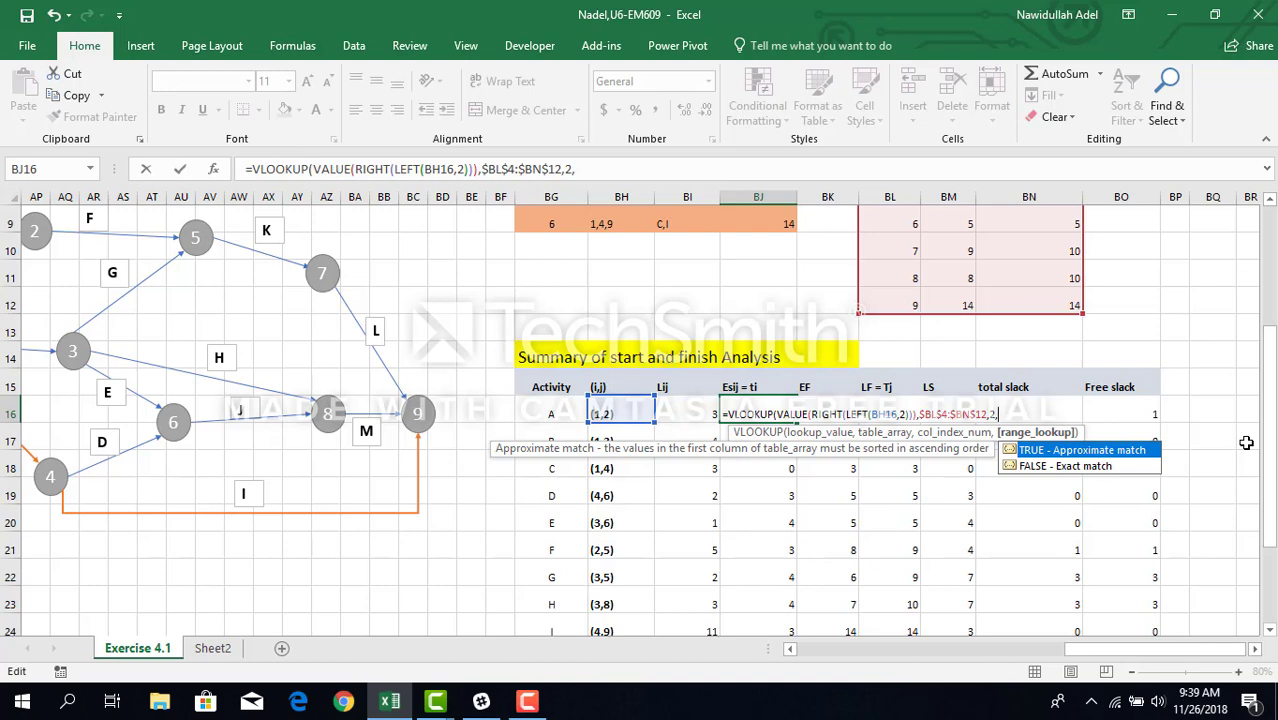
key("Down")
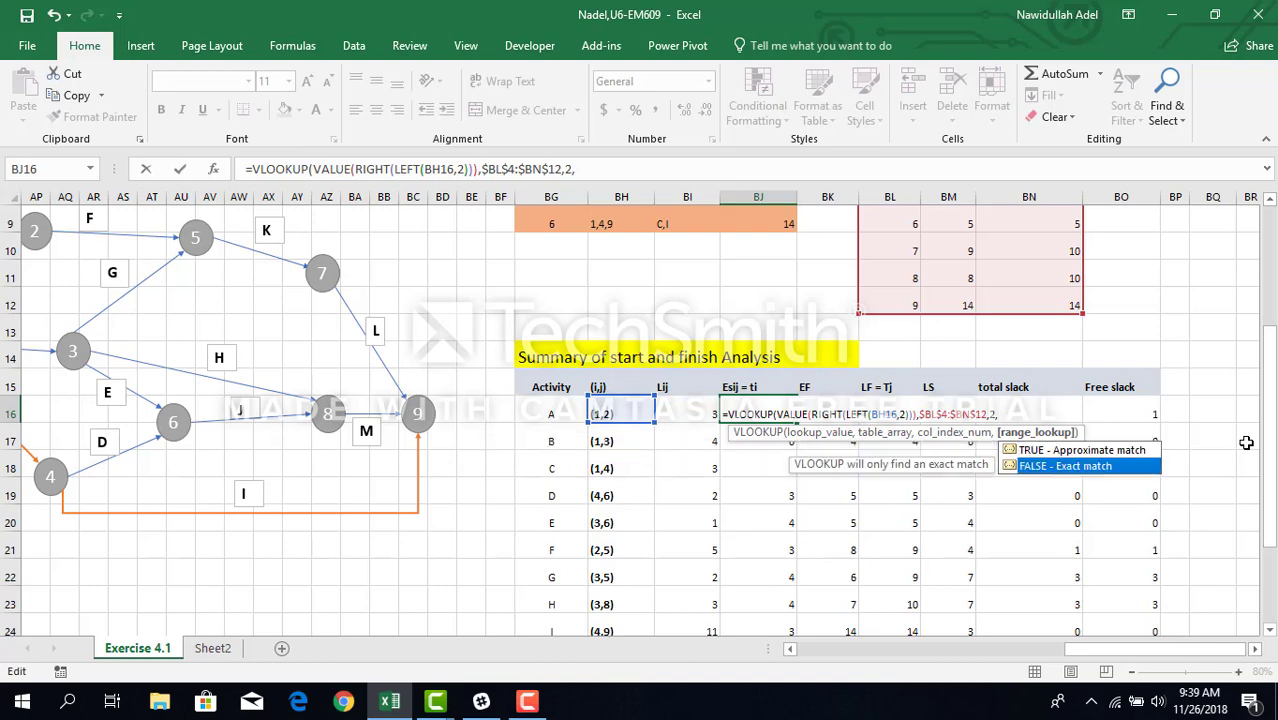
type(")")
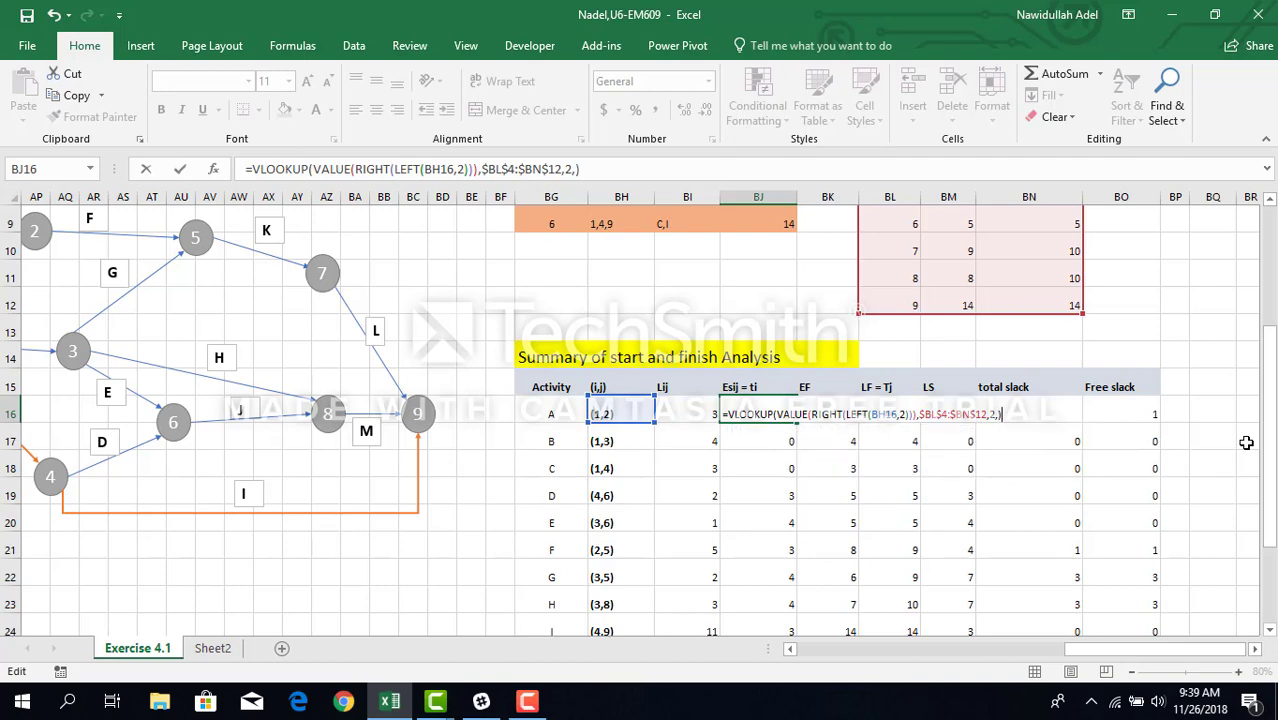
key("BackSpace")
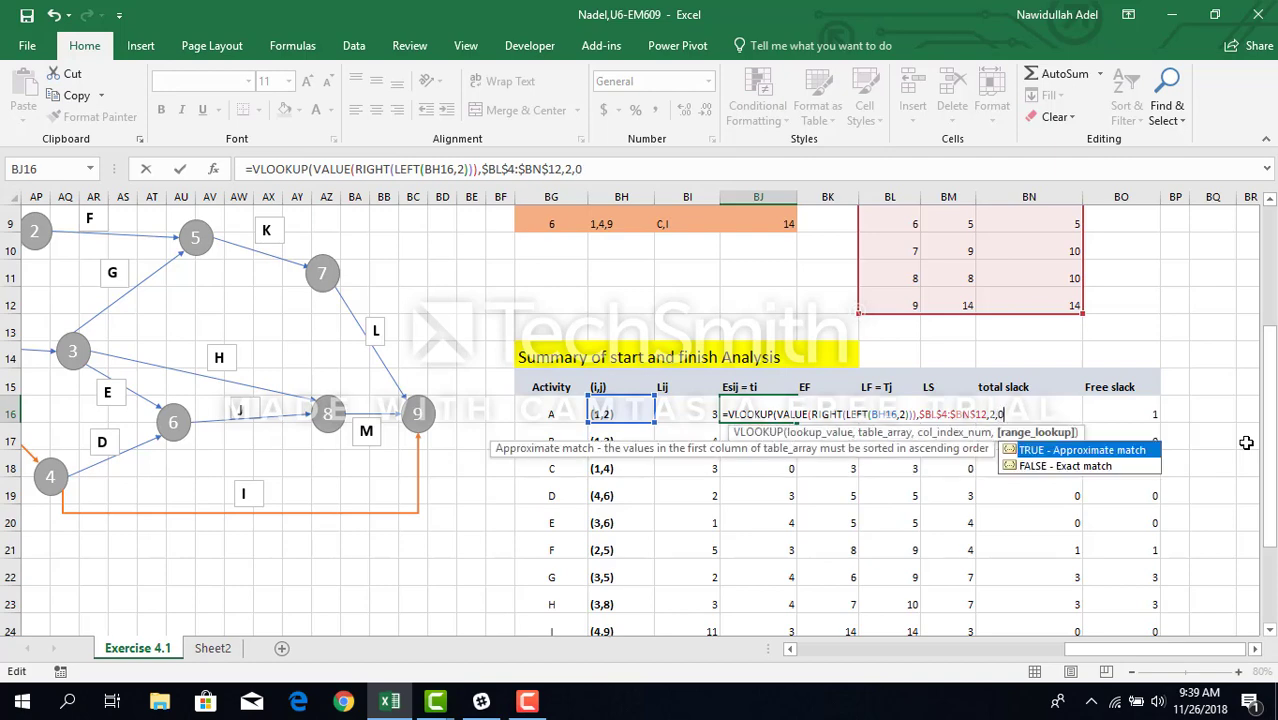
type(")")
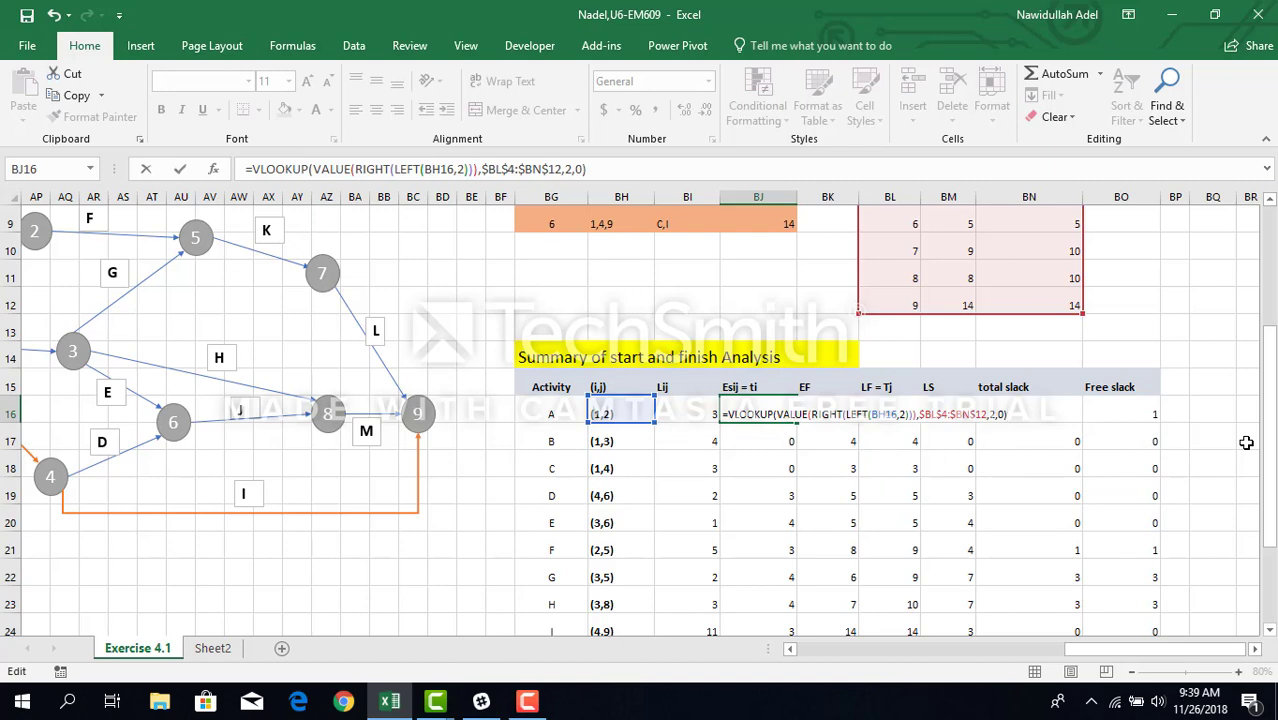
key("Return")
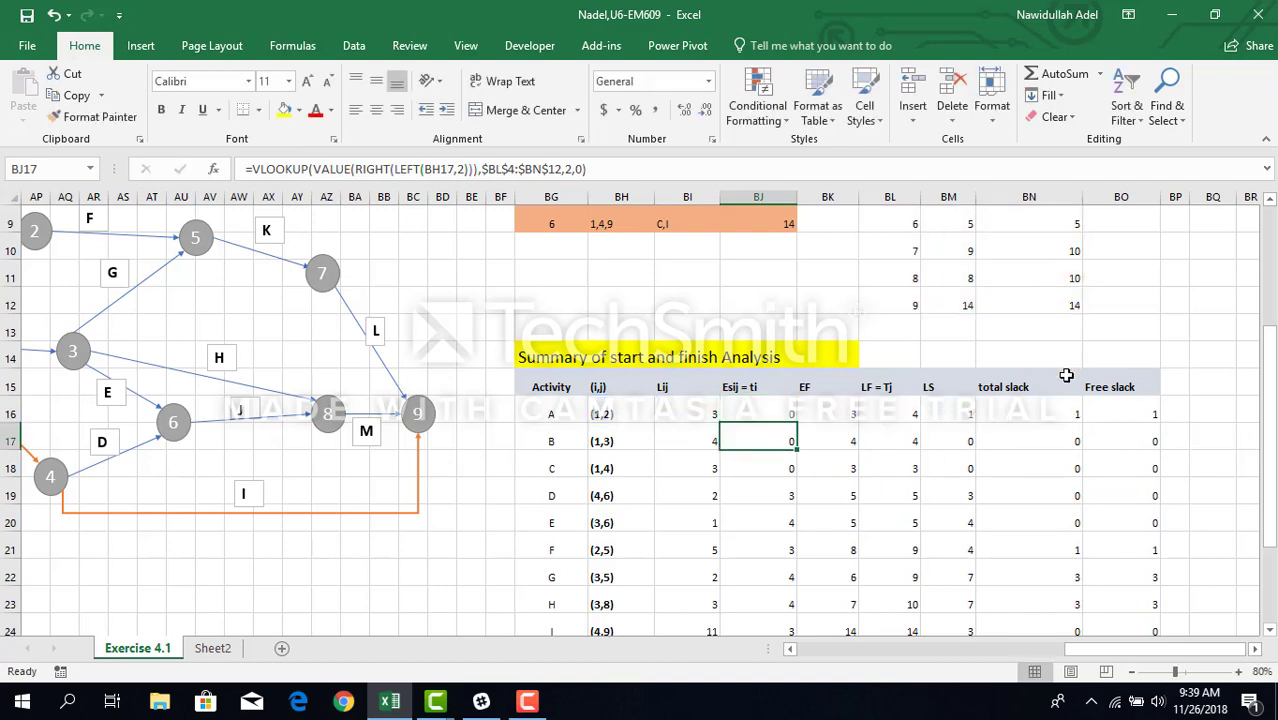
Fill the VLOOKUP formula from BJ16 down the Esij = ti column for all remaining activities
left_click(783, 413)
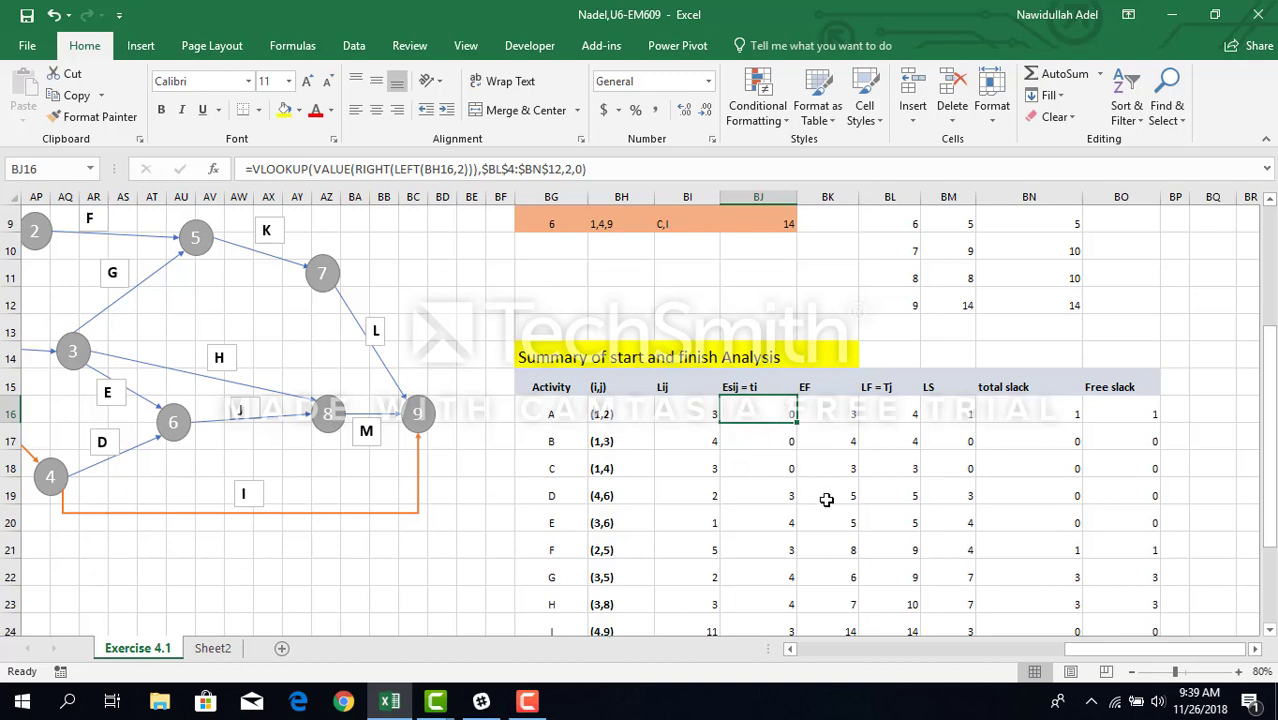
left_click_drag(1268, 372, 1241, 280)
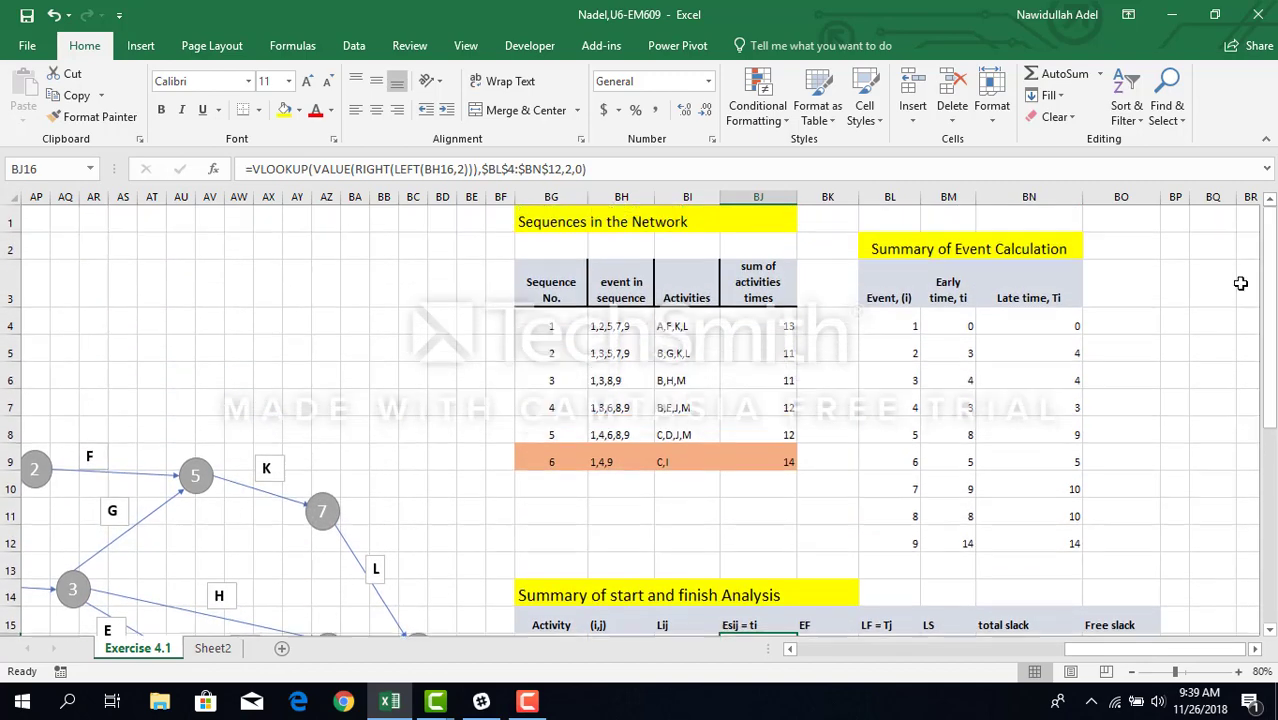
left_click_drag(1268, 362, 1268, 400)
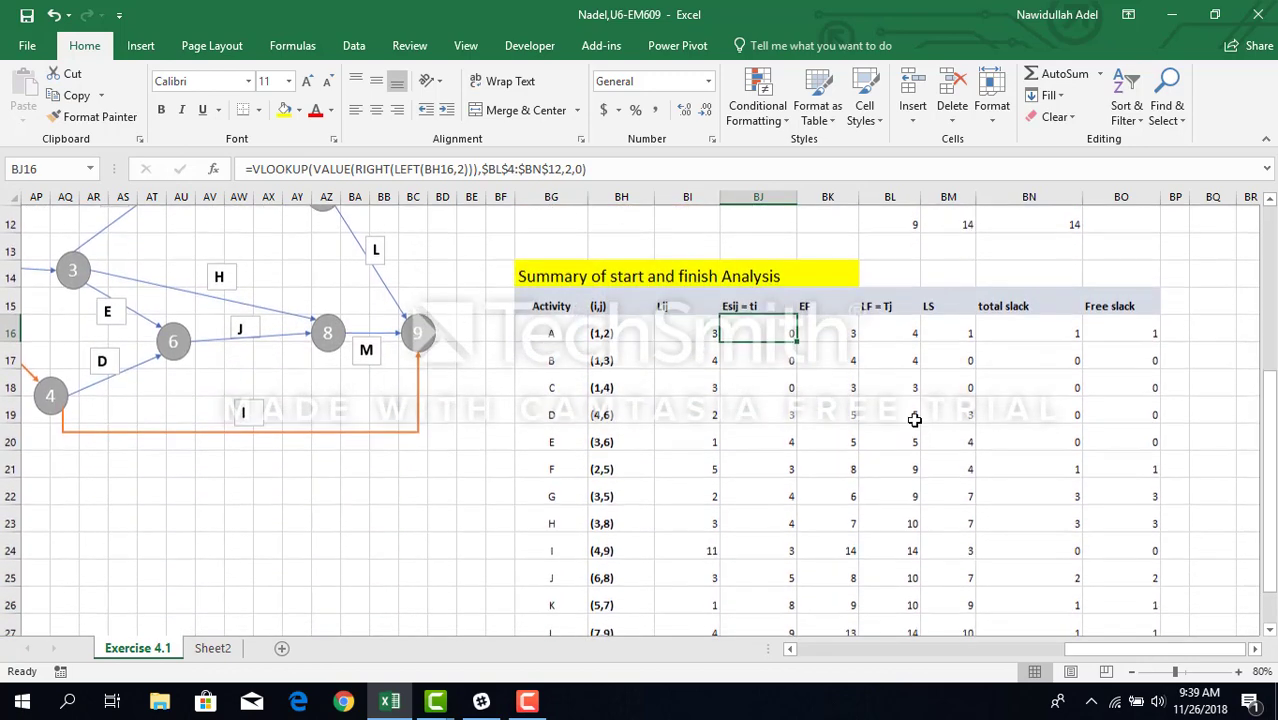
double_click(799, 342)
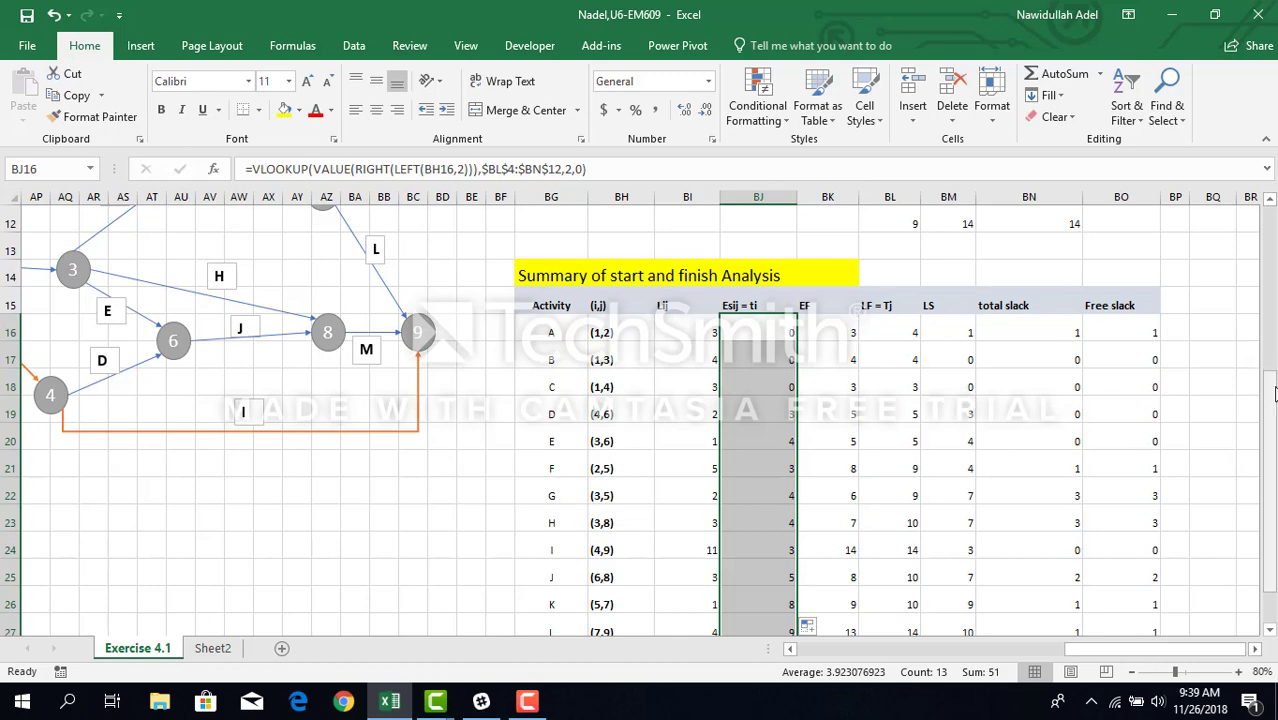
Check activity D's (4,6) early start against event 4's early time in the event table, and inspect activity A's free slack formula
left_click_drag(1268, 387, 1268, 416)
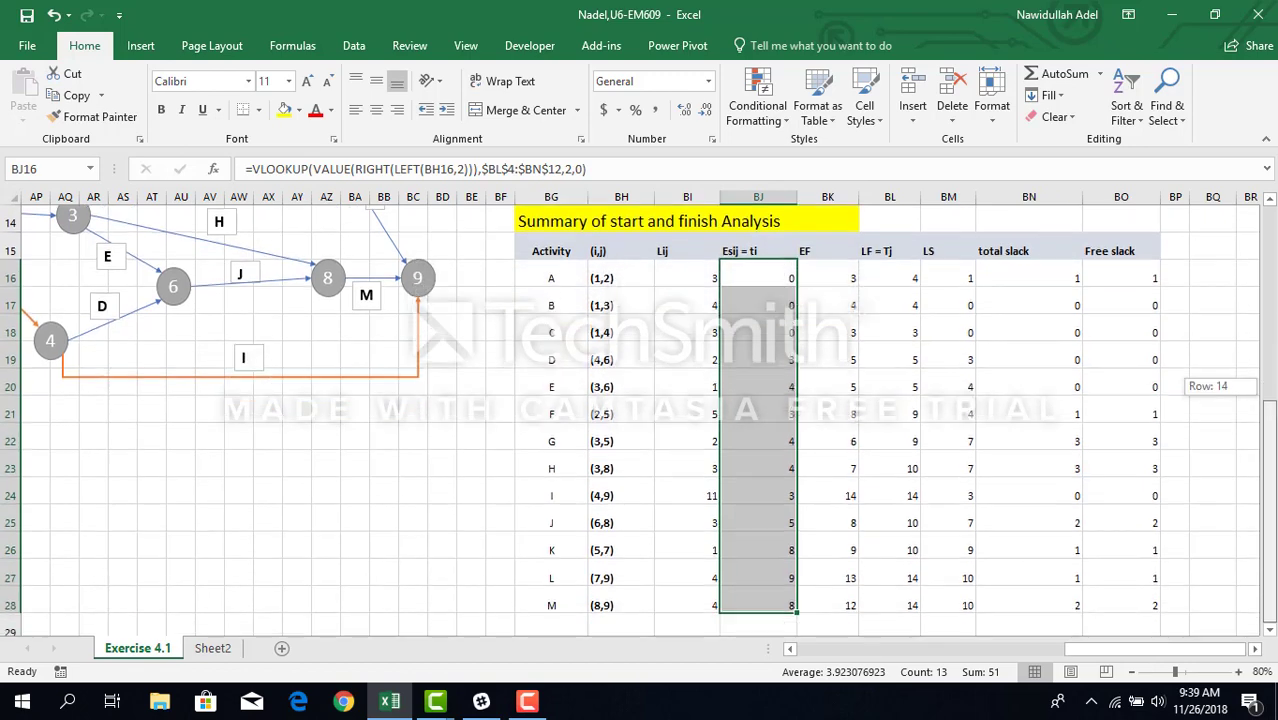
left_click(603, 362)
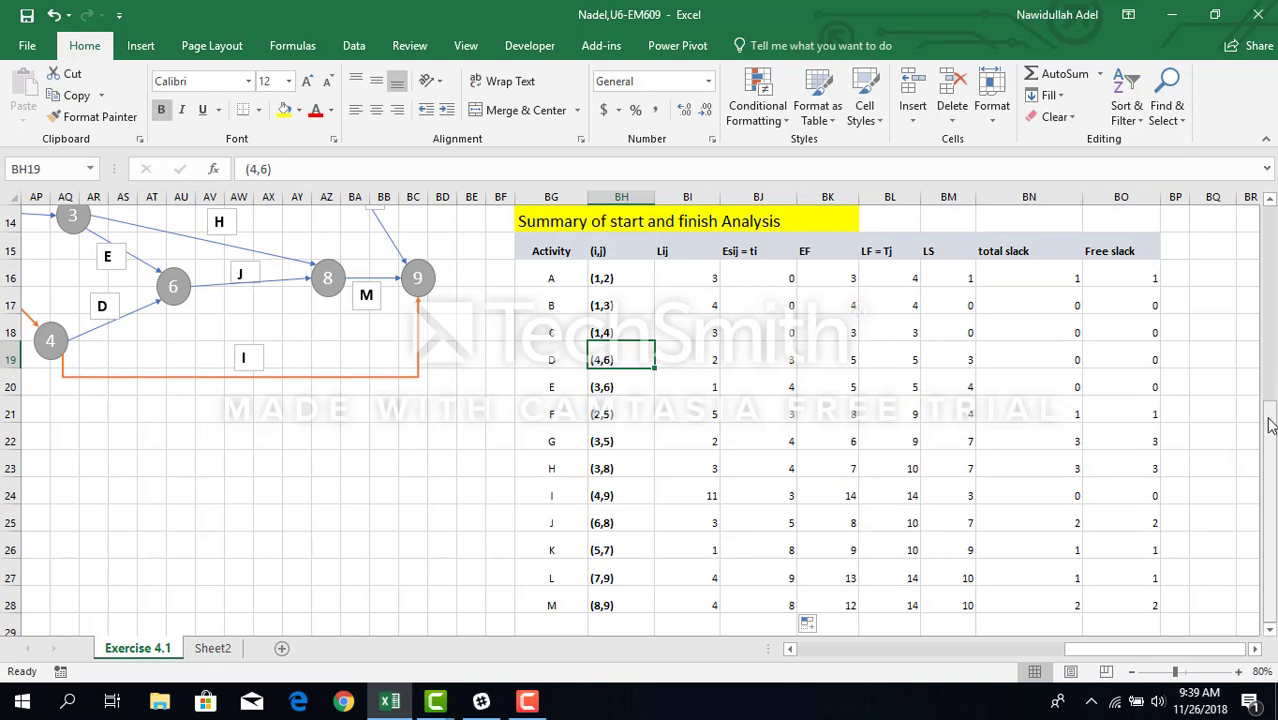
left_click_drag(1270, 424, 1270, 262)
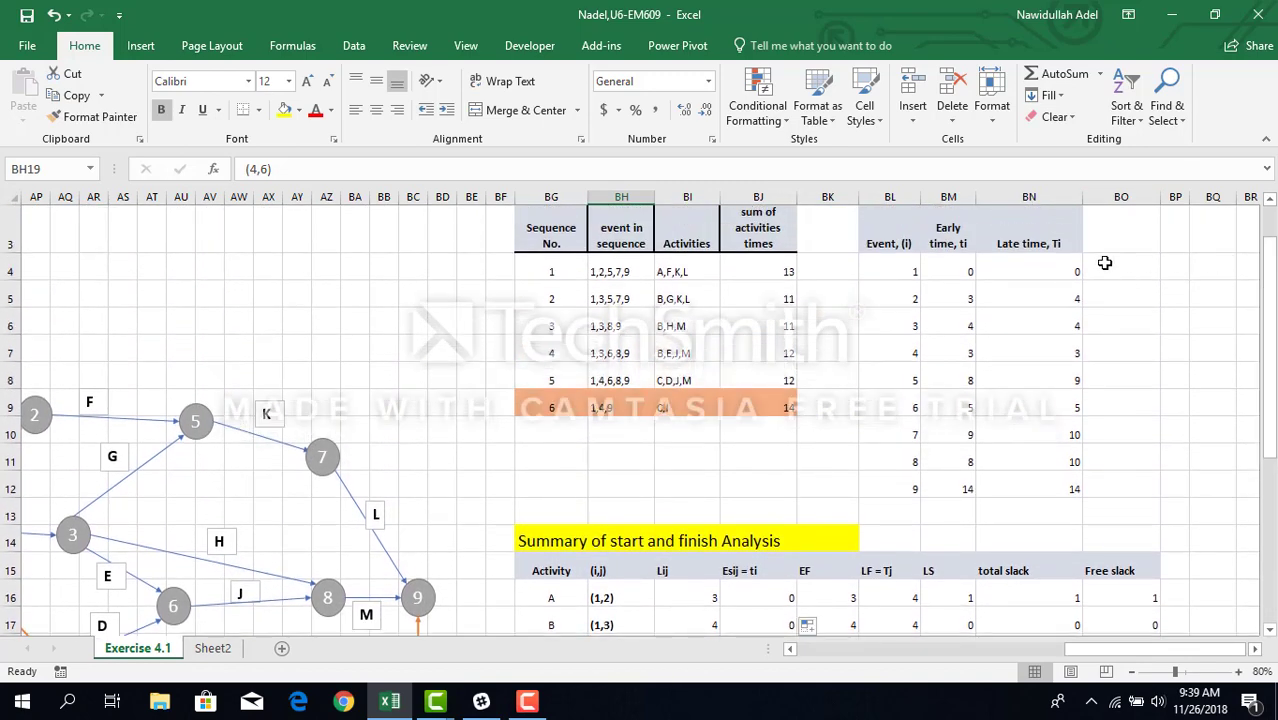
left_click(913, 354)
left_click(956, 358)
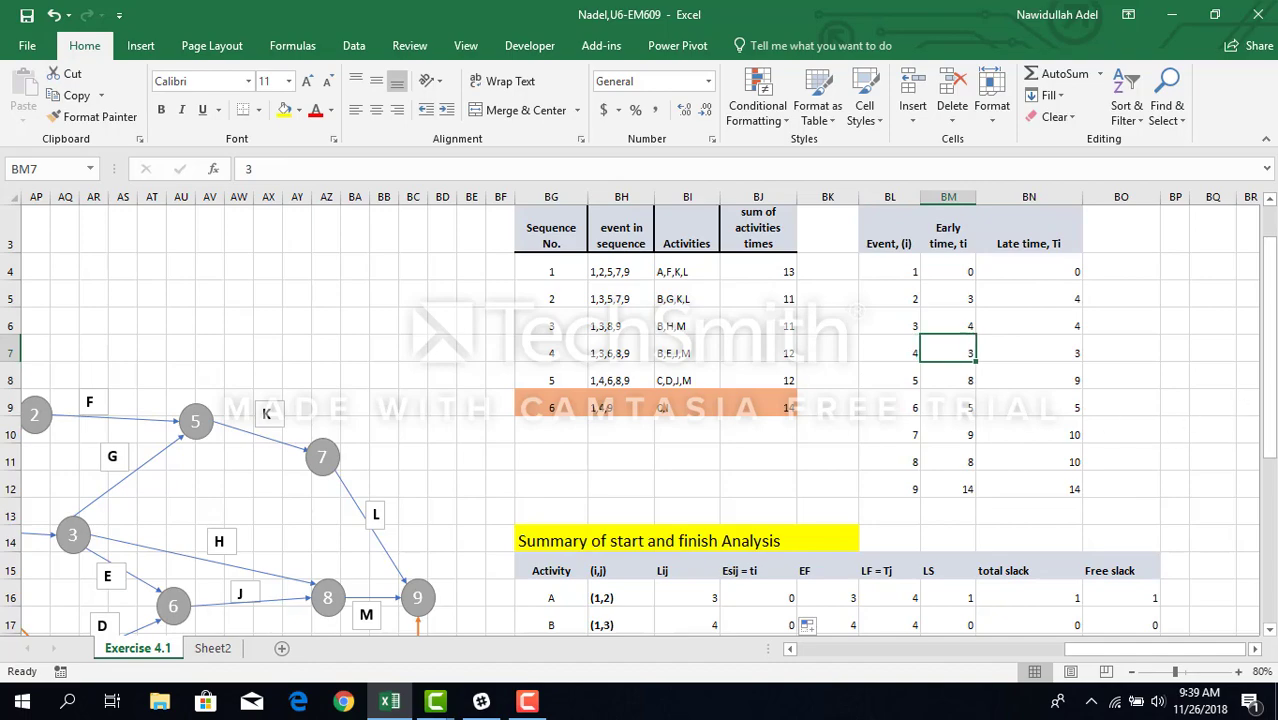
left_click_drag(1270, 360, 1272, 507)
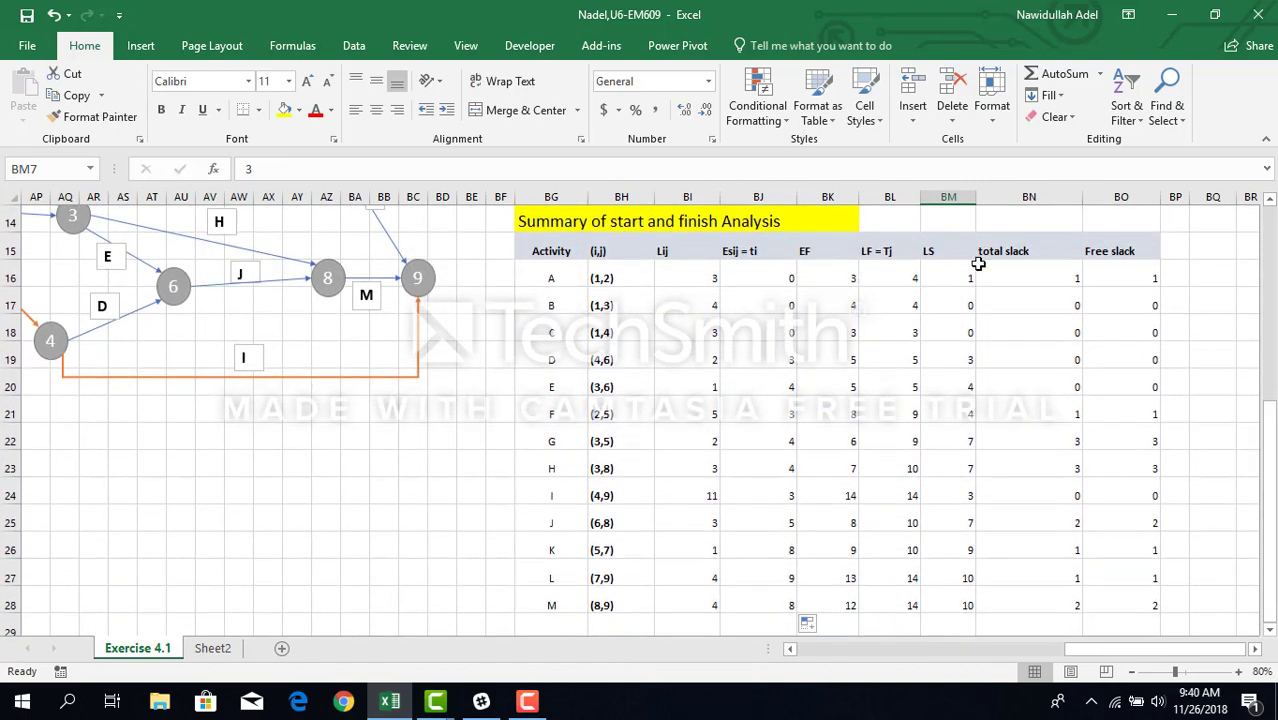
left_click(1143, 280)
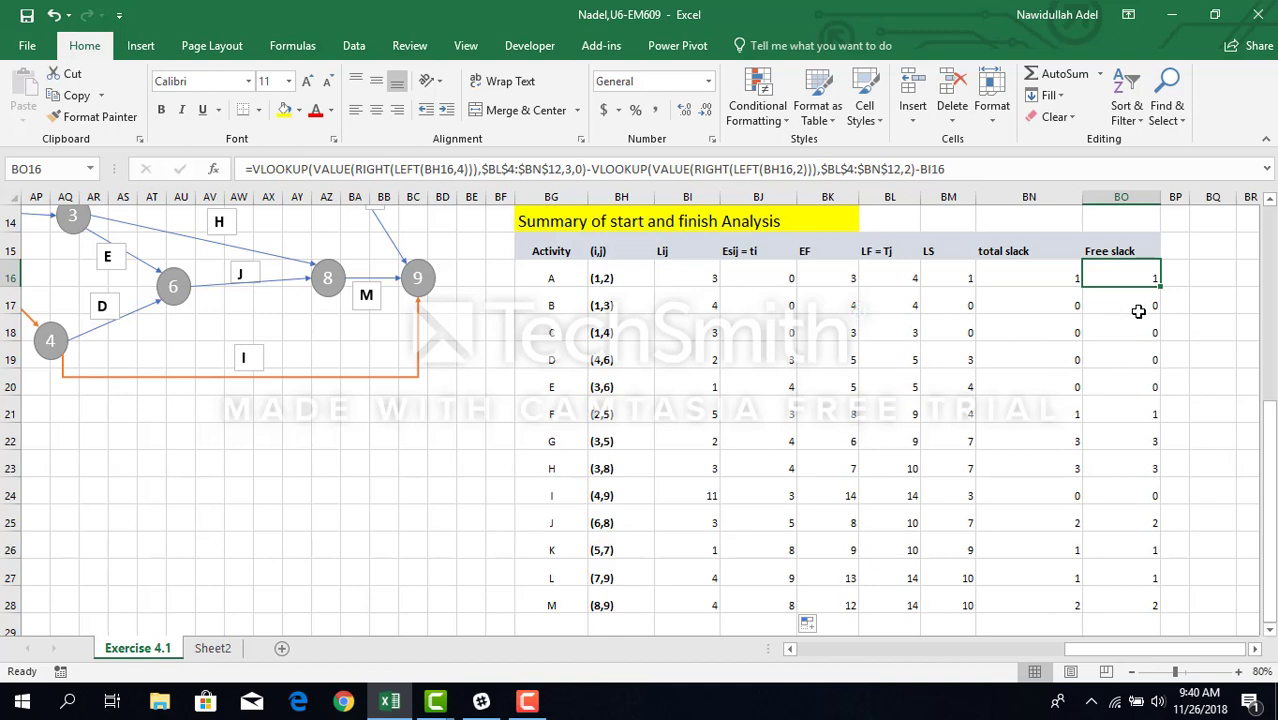
left_click(528, 702)
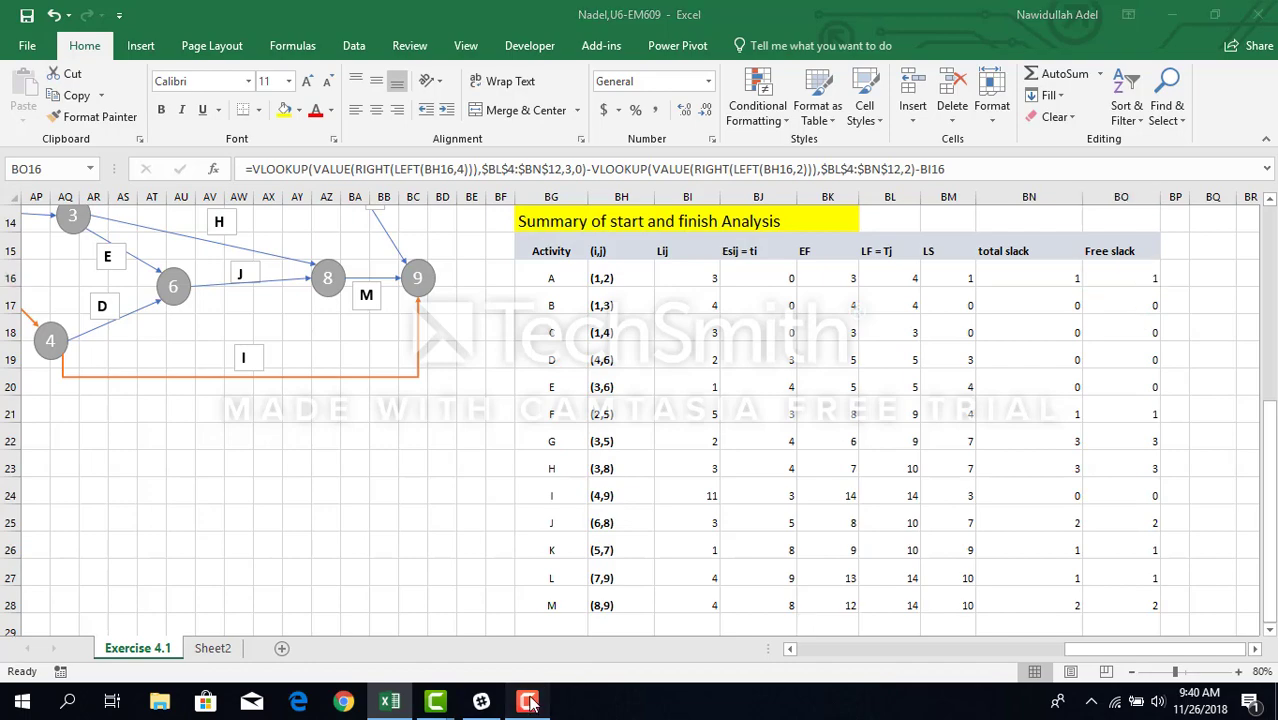